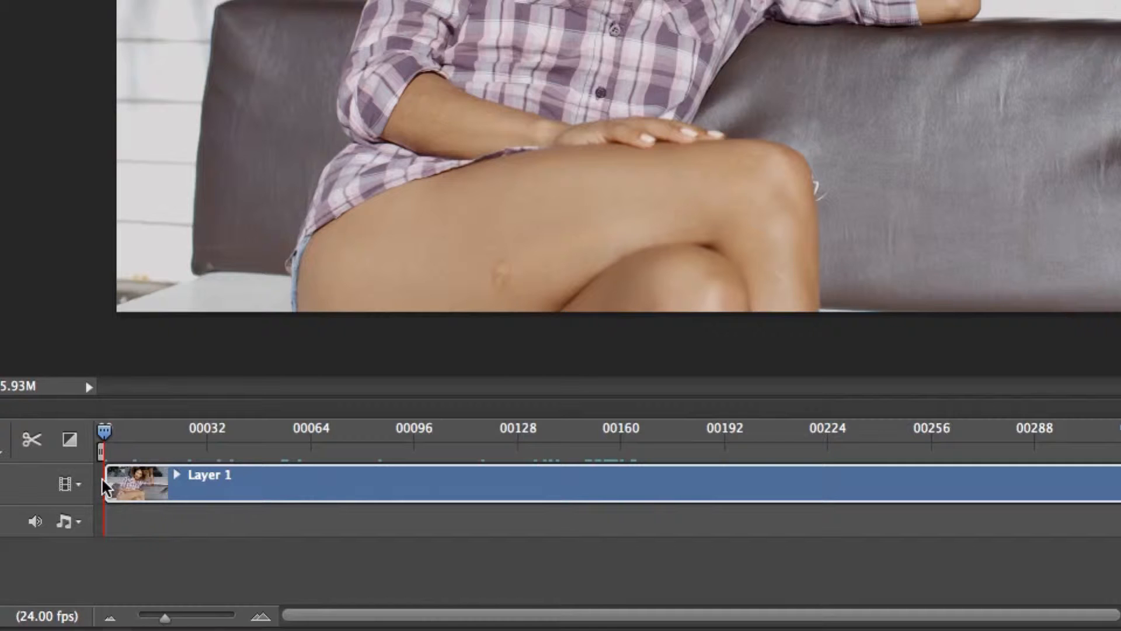
Step: Trim the start of the Layer 1 clip to frame 89 and shorten its end to about frame 186
drag(104, 481, 404, 482)
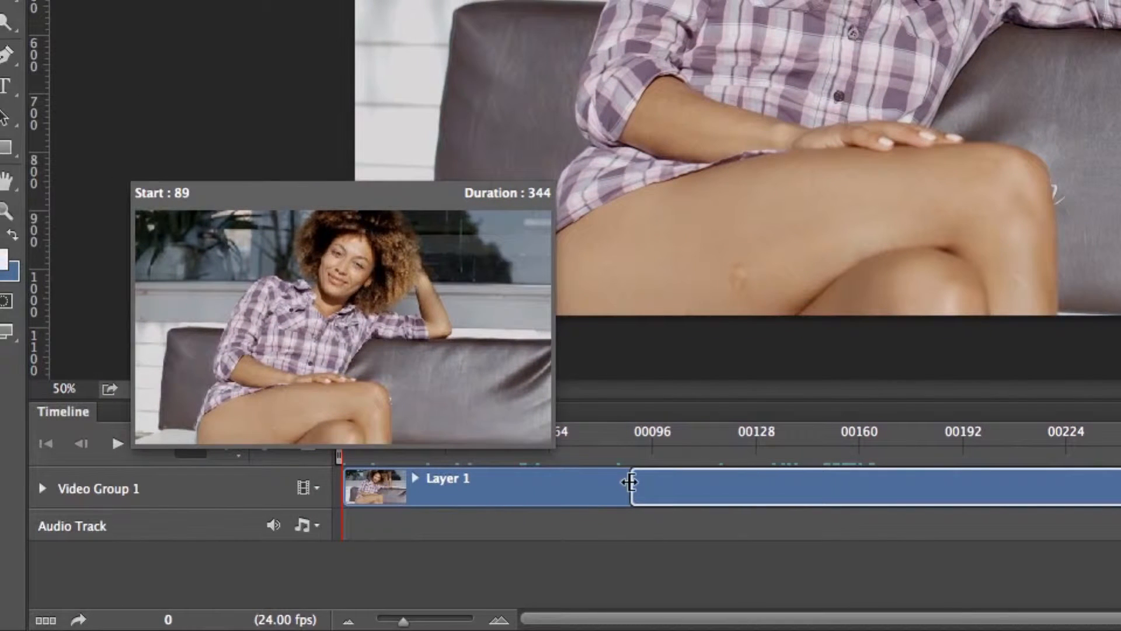
drag(630, 482, 629, 480)
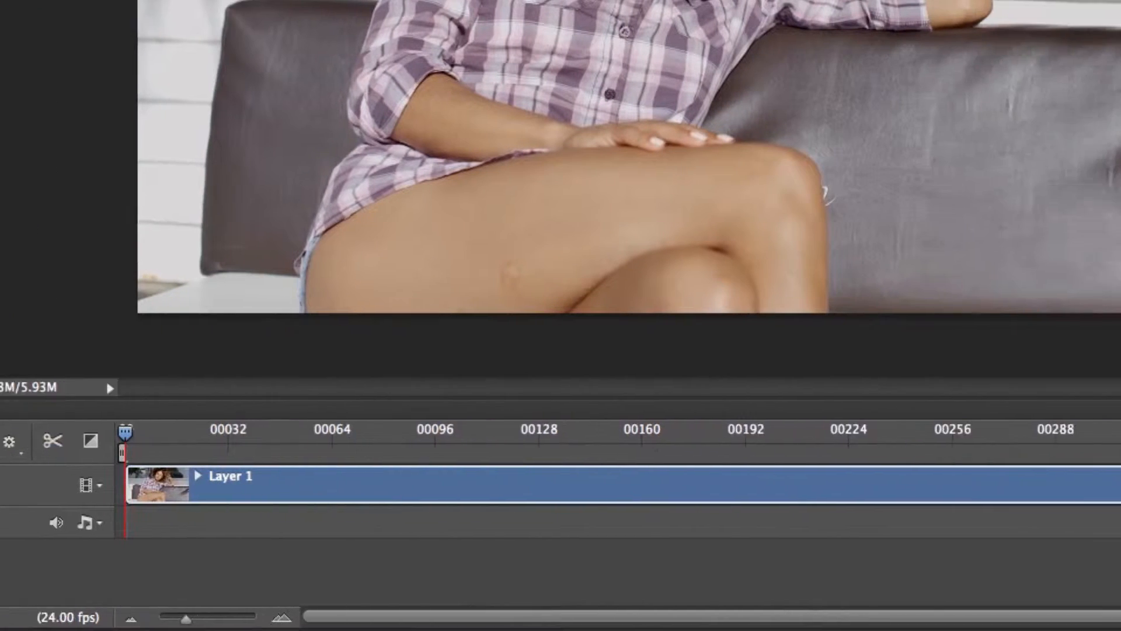
drag(734, 483, 266, 488)
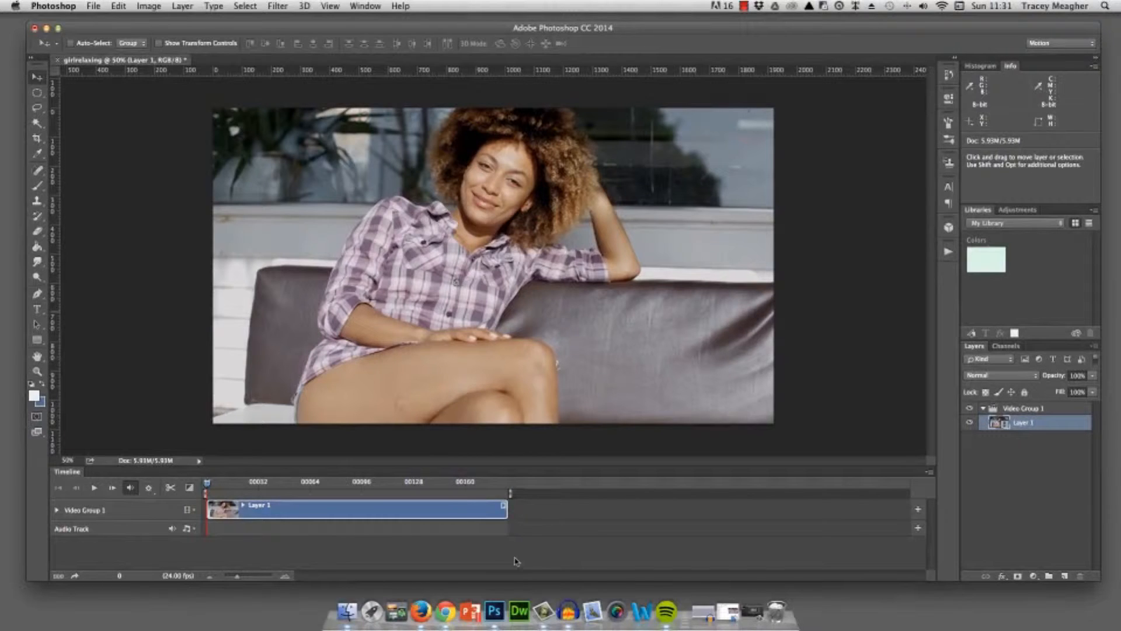
Step: Lengthen the Layer 1 clip's end to about frame 265, shift the clip 72 frames later, and extend its start back to frame 0
drag(506, 512, 636, 511)
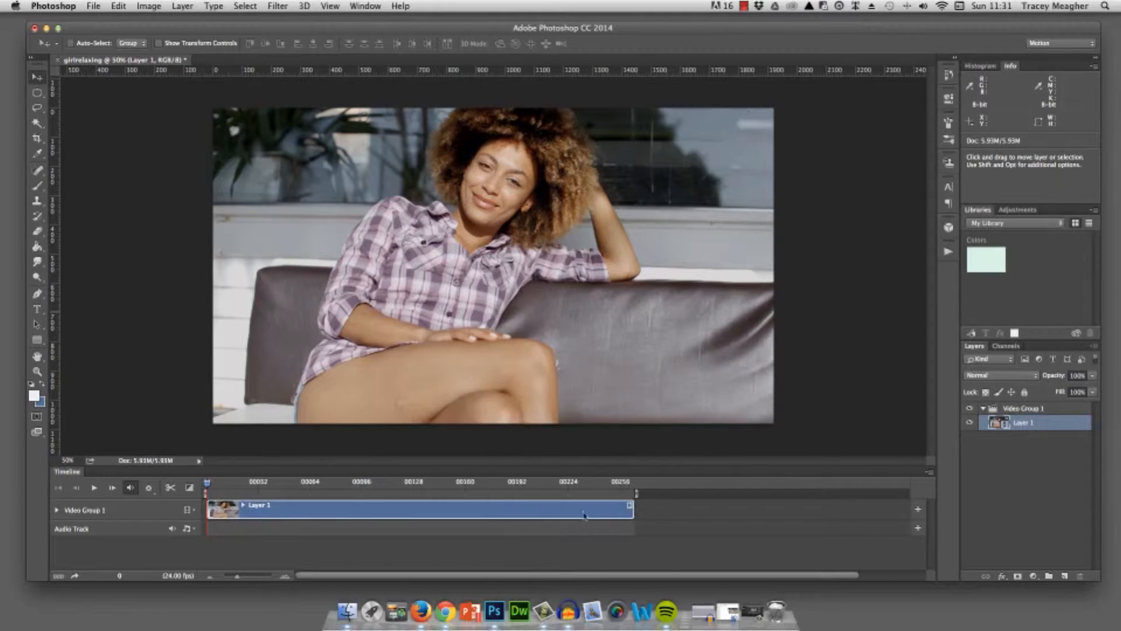
drag(488, 514, 604, 513)
drag(324, 513, 325, 512)
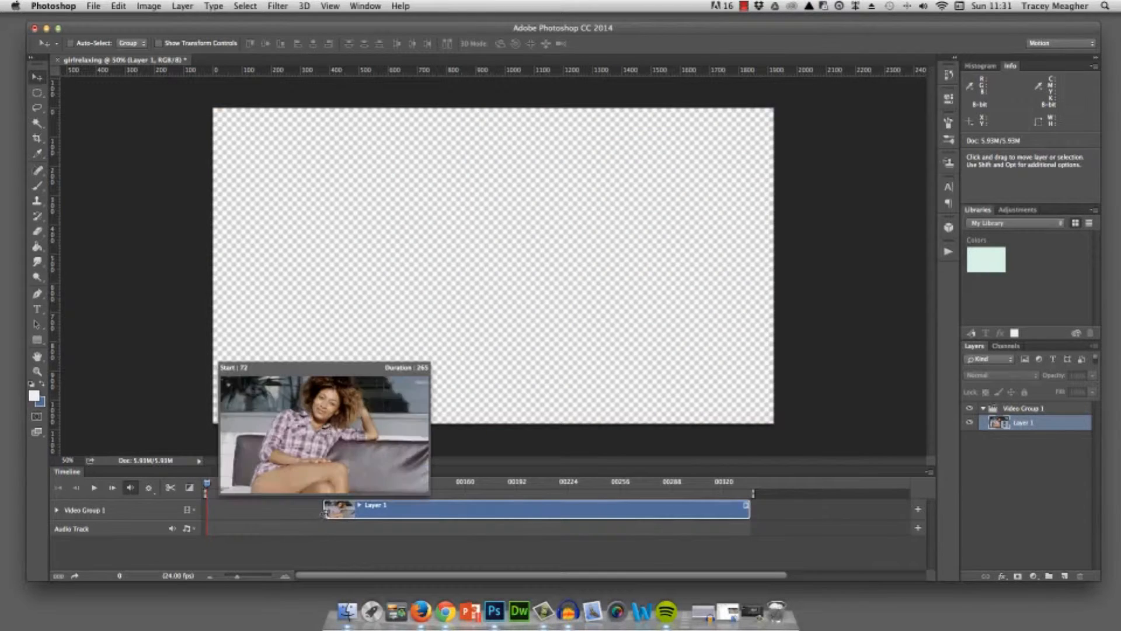
drag(202, 513, 206, 512)
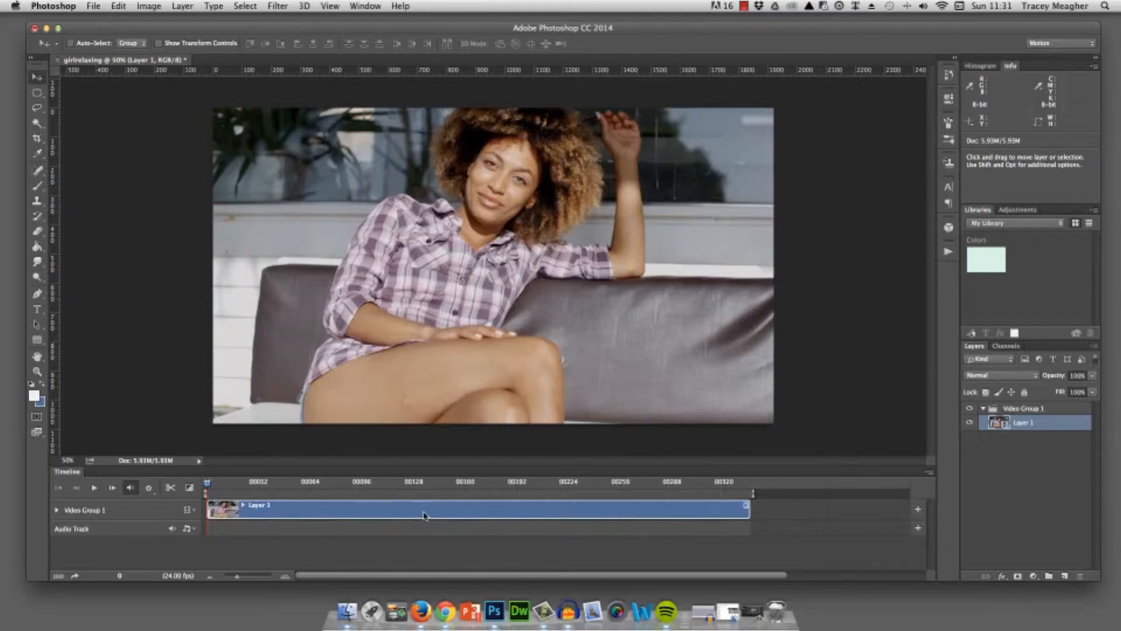
Step: Split the Layer 1 clip at frame 95
click(453, 529)
click(453, 514)
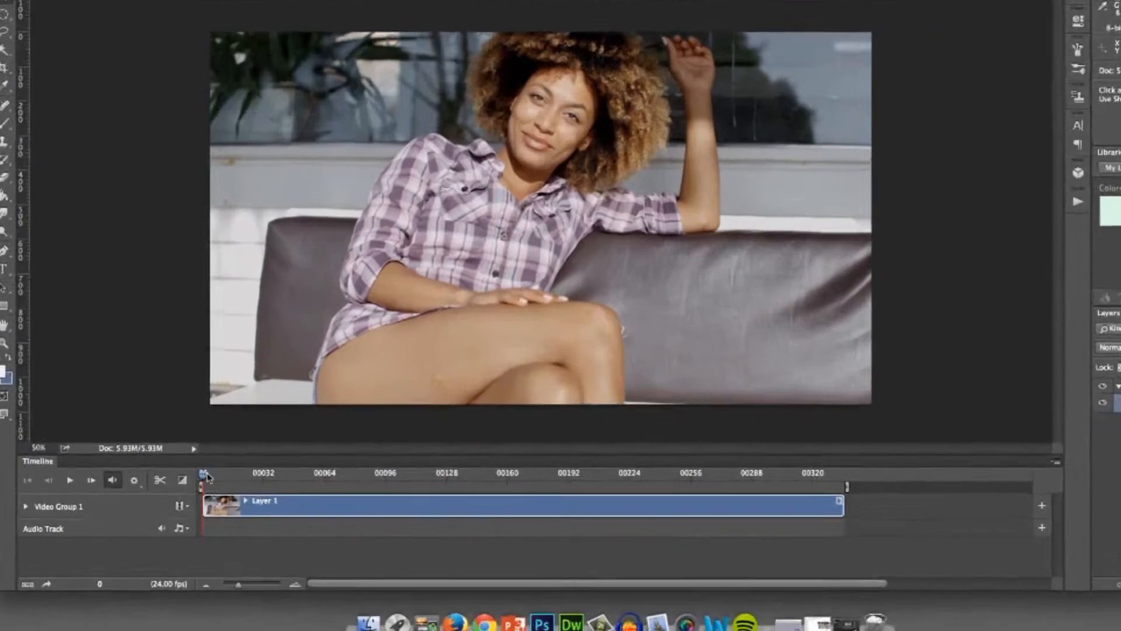
drag(207, 484, 339, 486)
drag(446, 450, 489, 451)
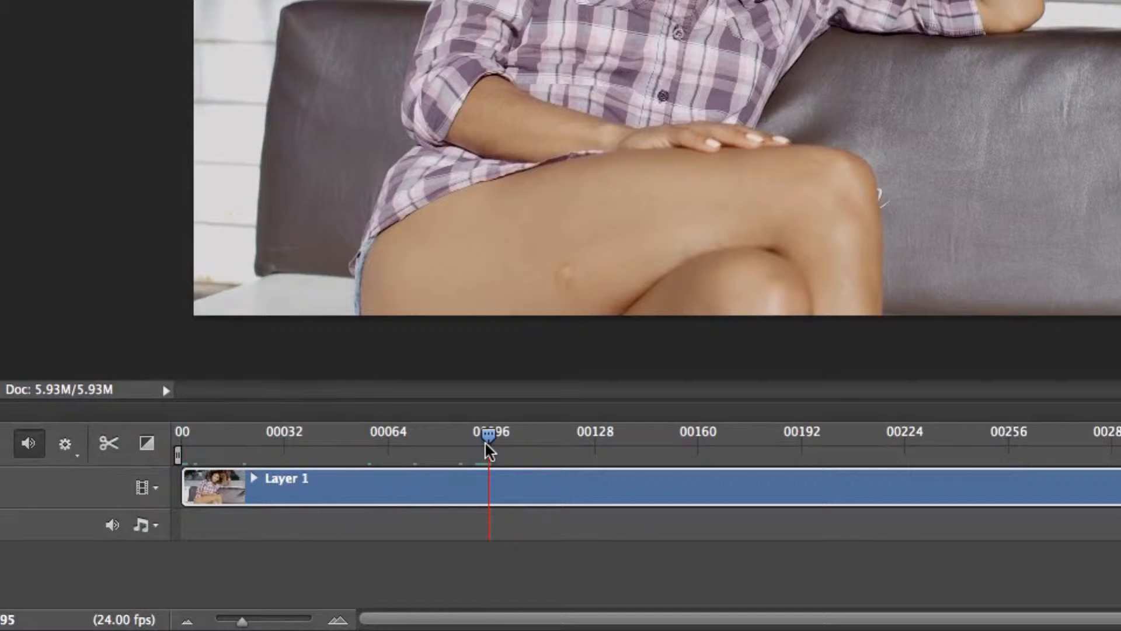
click(110, 442)
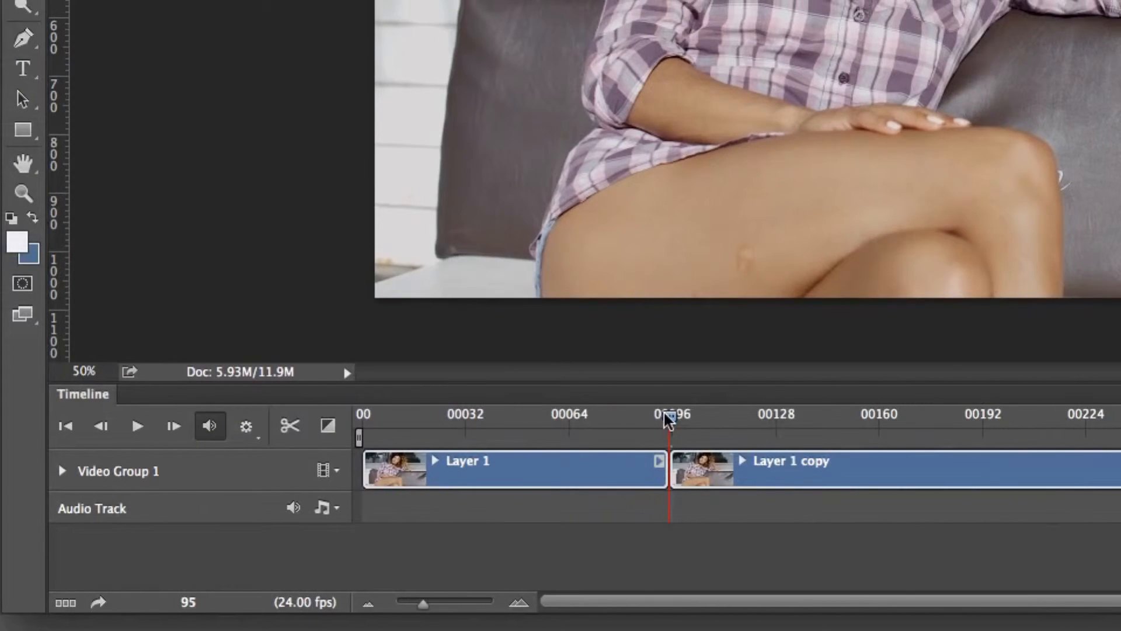
Step: Split the Layer 1 copy clip at frame 192 and collapse Video Group 1 in the layer list
drag(668, 421, 974, 422)
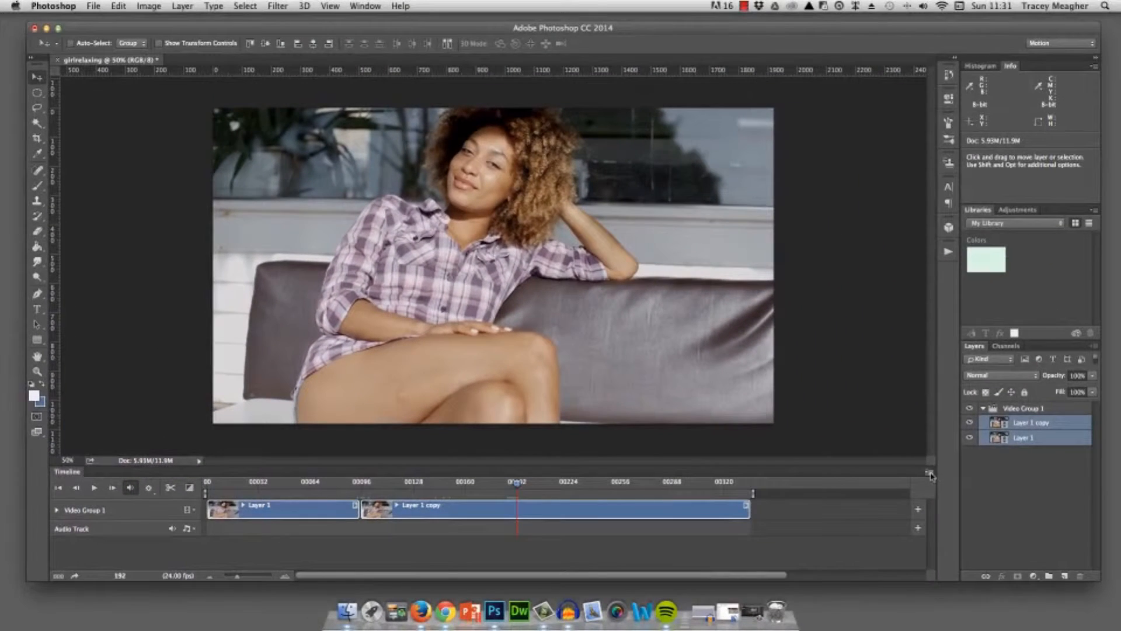
click(930, 473)
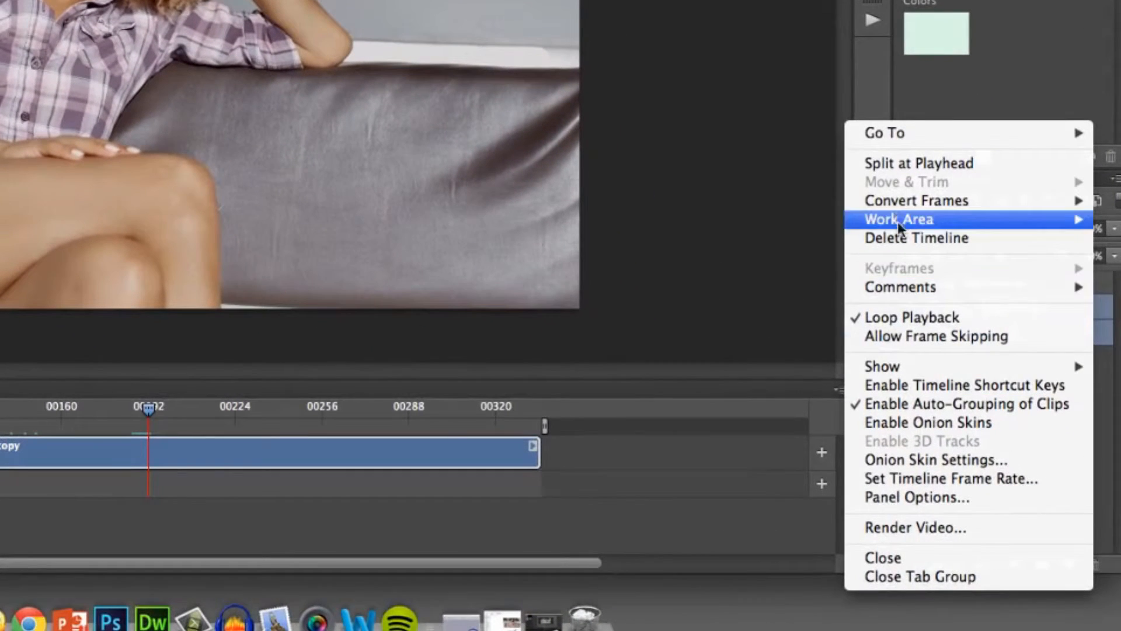
click(919, 165)
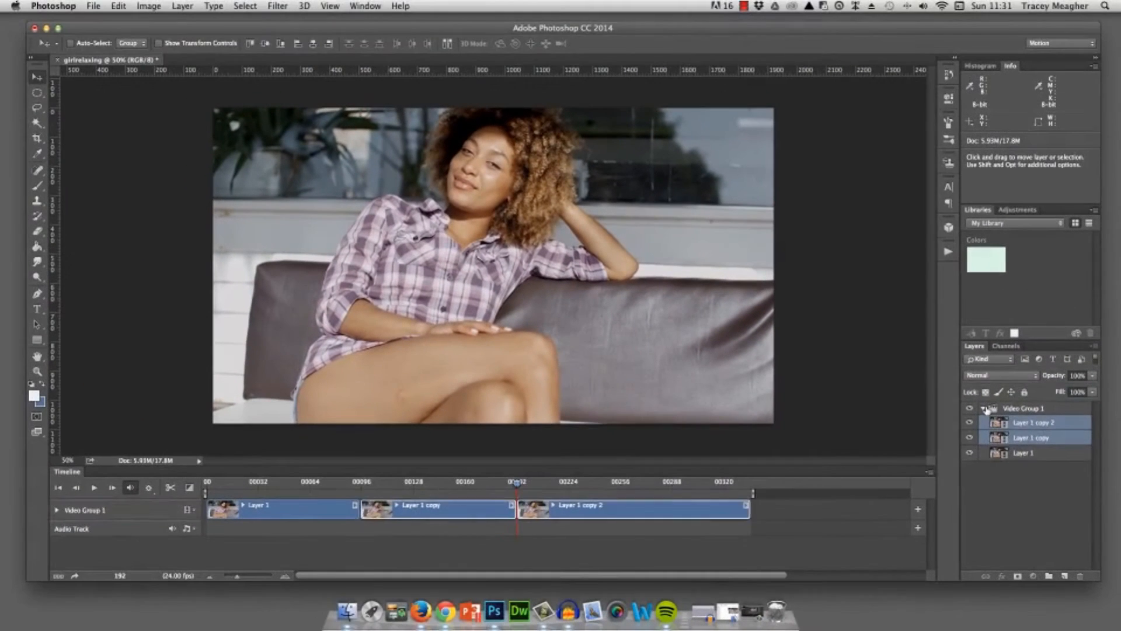
click(986, 409)
click(986, 409)
click(985, 409)
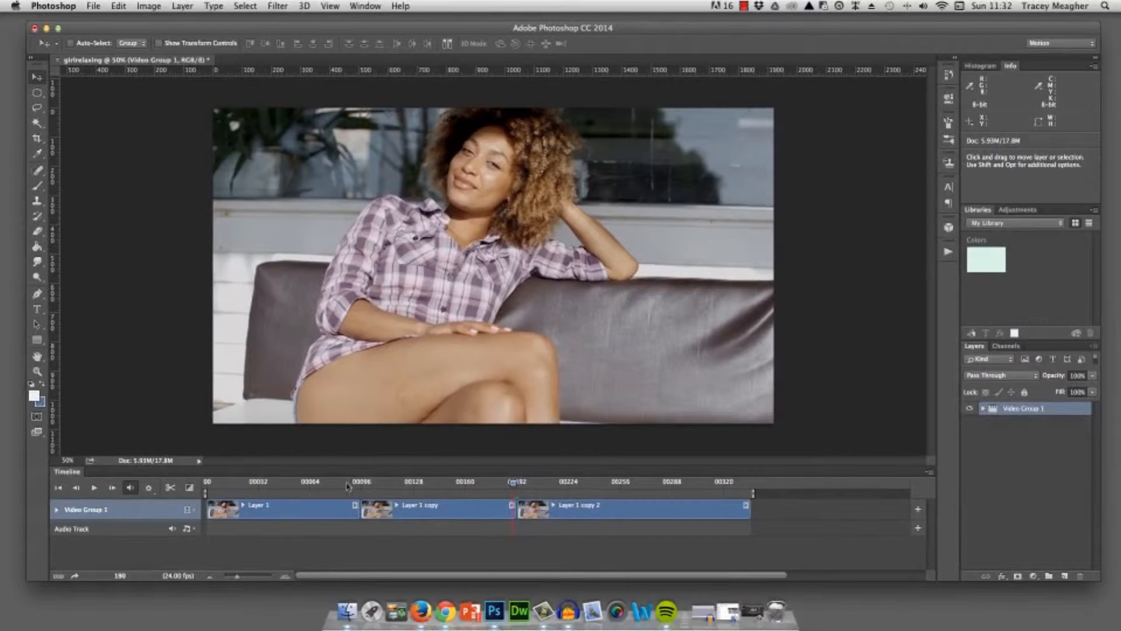
Step: Add a 1 s Fade With Black transition to the start of the Layer 1 copy clip
click(341, 482)
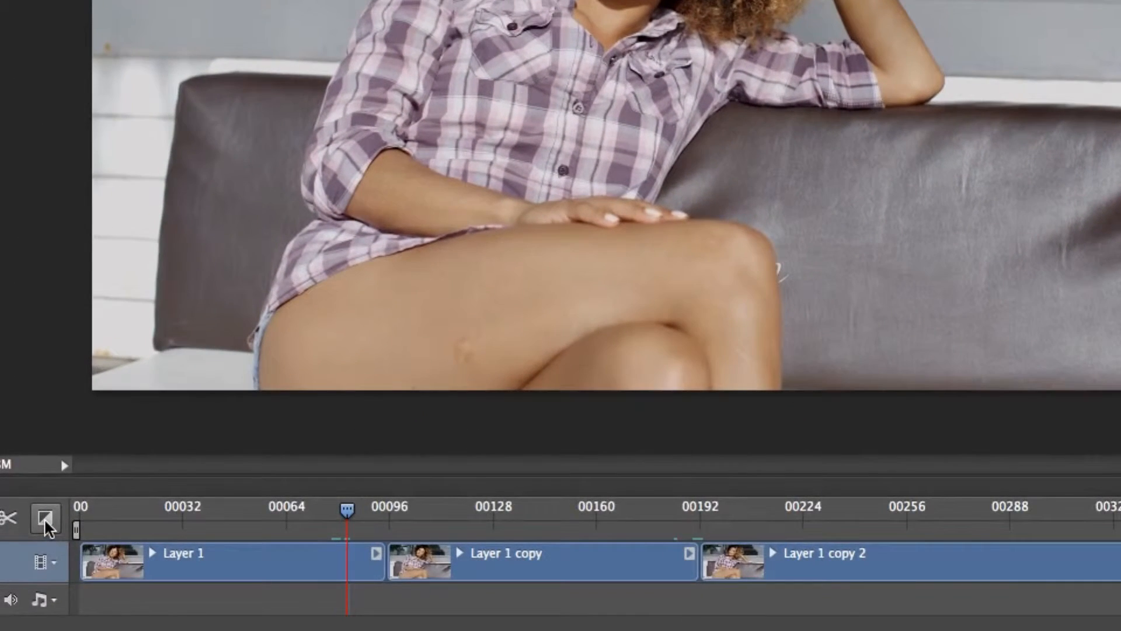
click(45, 517)
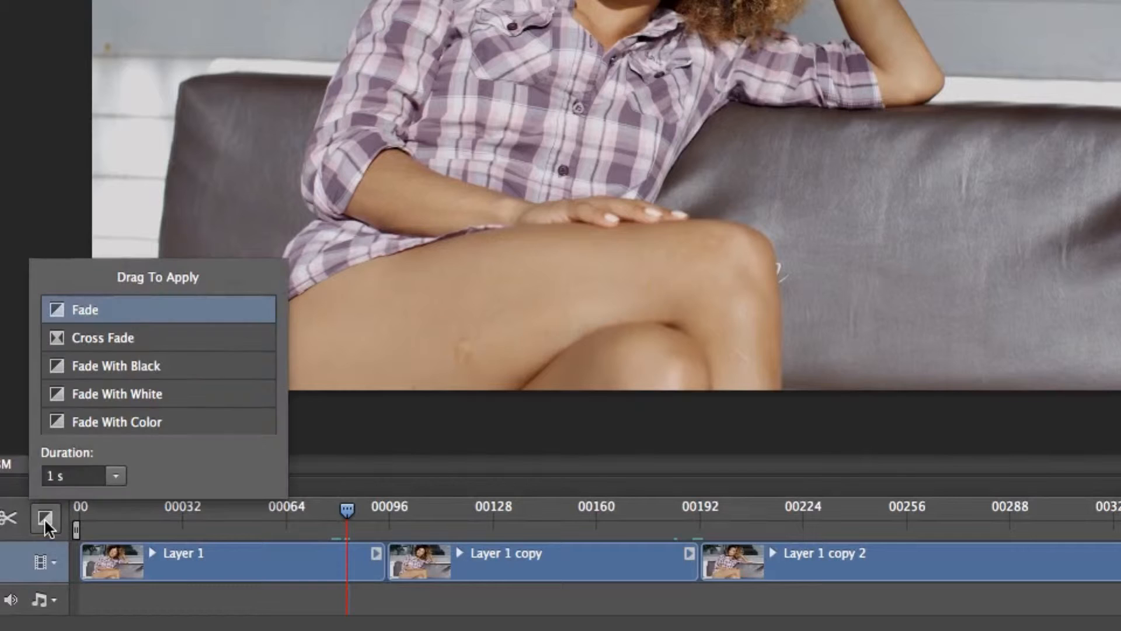
click(57, 374)
drag(299, 522, 394, 565)
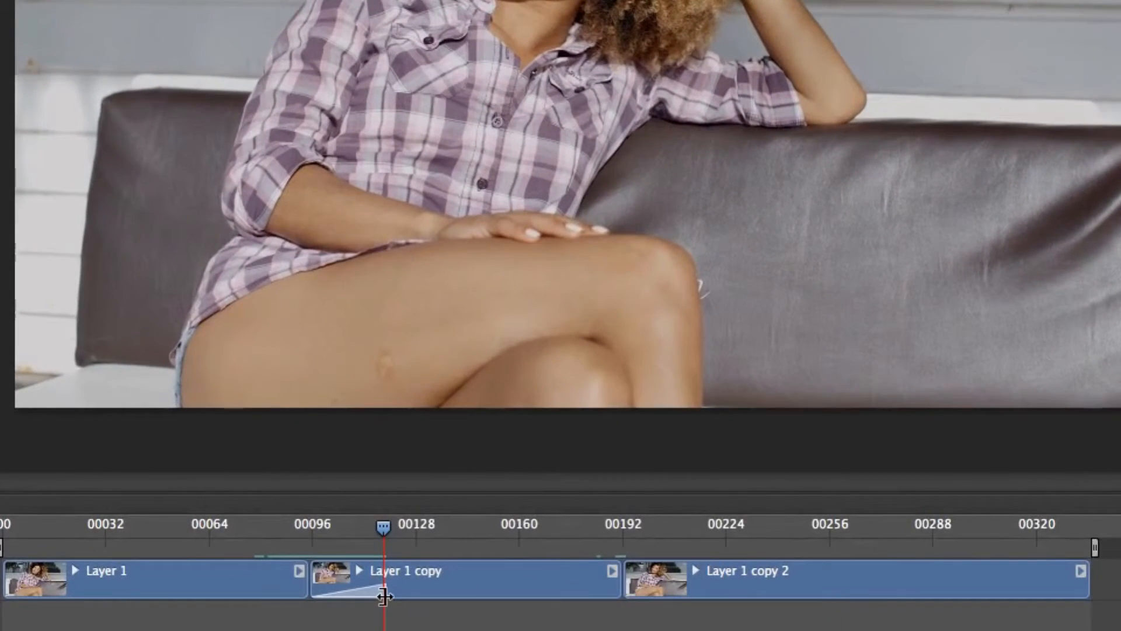
Step: Lengthen the black fade on the Layer 1 copy clip to about 1.92 s and preview it from the clip's start
drag(384, 591, 457, 592)
drag(385, 527, 312, 530)
key(space)
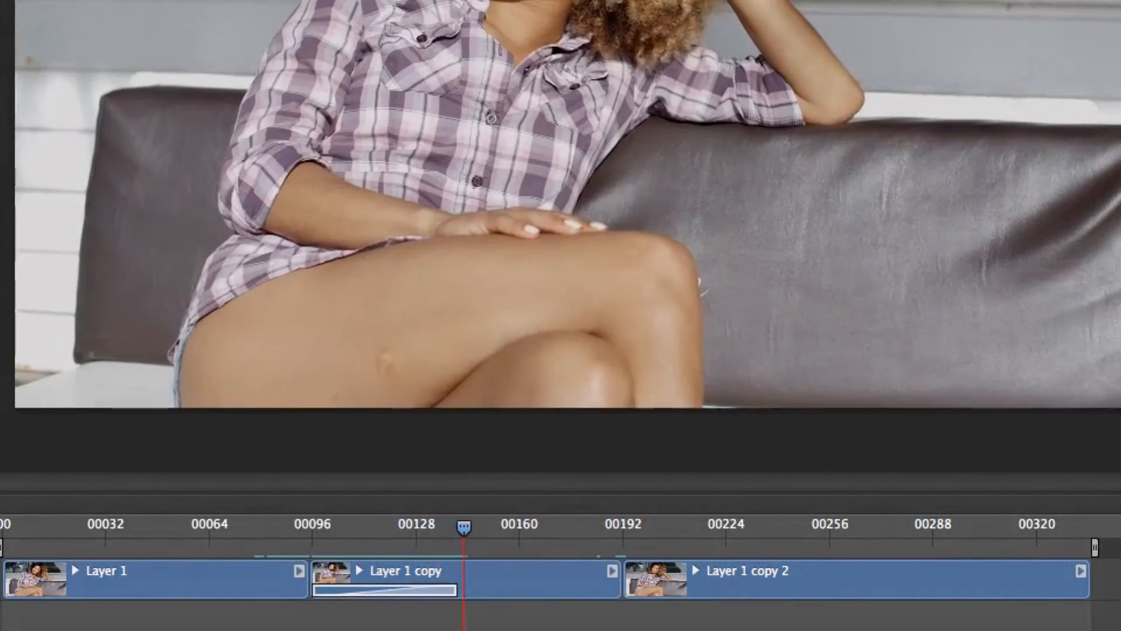
drag(445, 536, 309, 531)
Step: Try Fade With White and Fade With Color for the Layer 1 copy transition, and set it back to Fade With Black
right_click(415, 587)
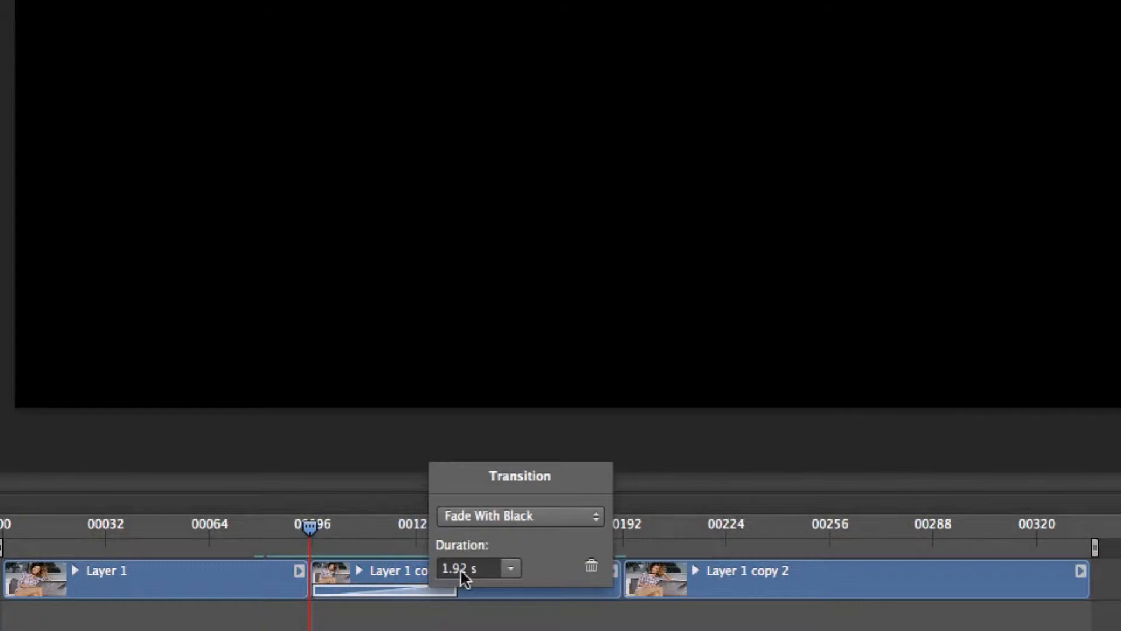
click(519, 515)
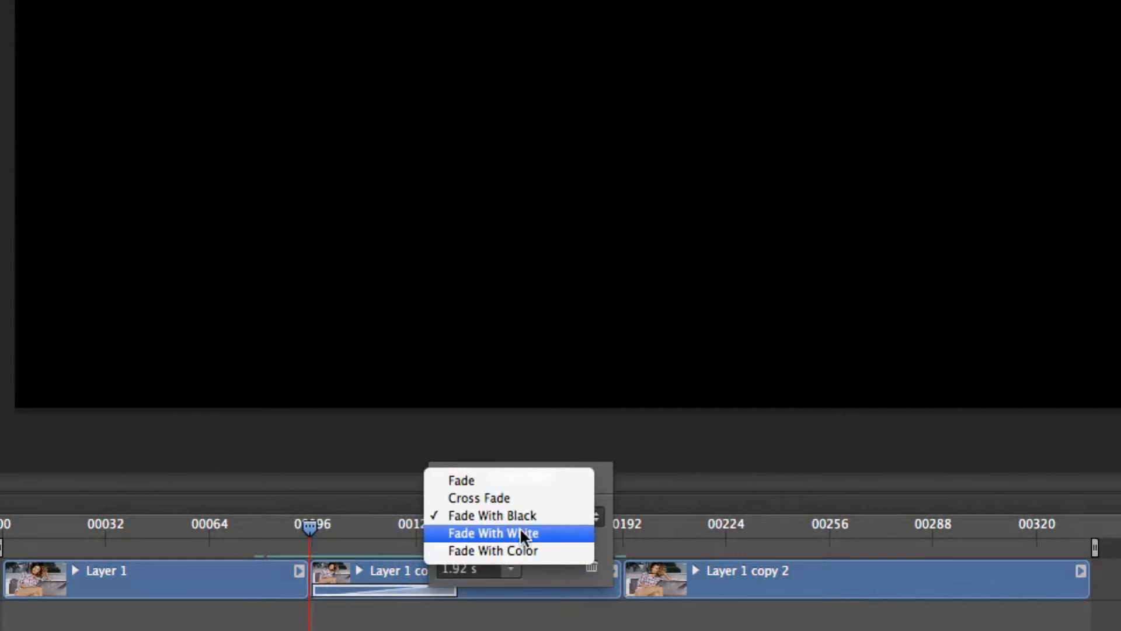
click(520, 529)
click(518, 516)
click(514, 528)
click(525, 514)
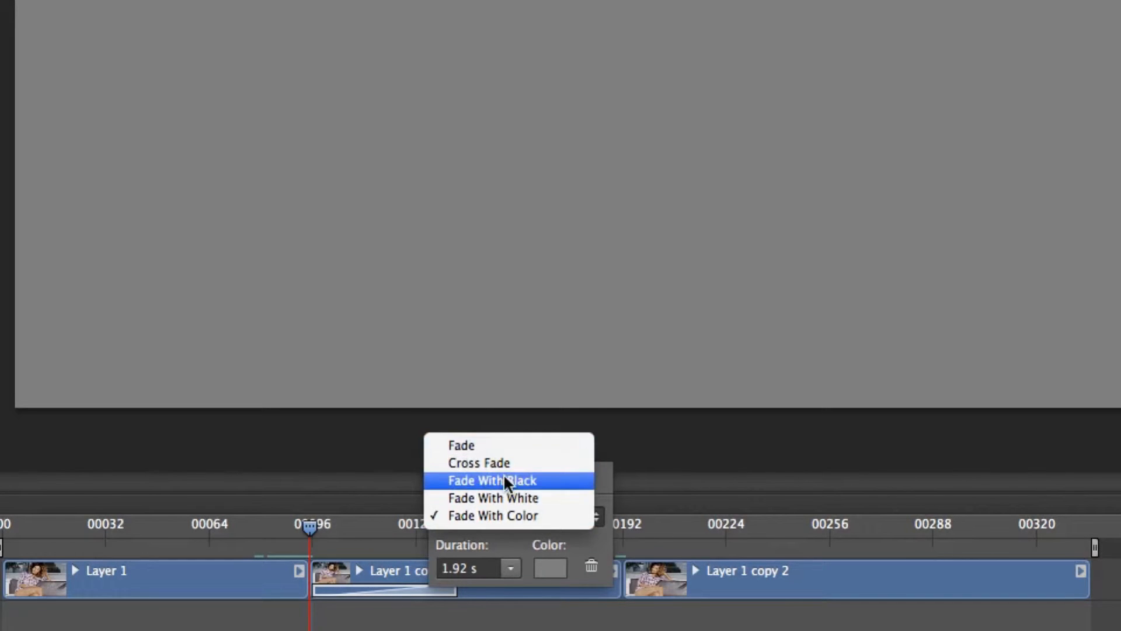
click(523, 480)
Step: Delete the Fade With Black transition from the Layer 1 copy clip
right_click(425, 592)
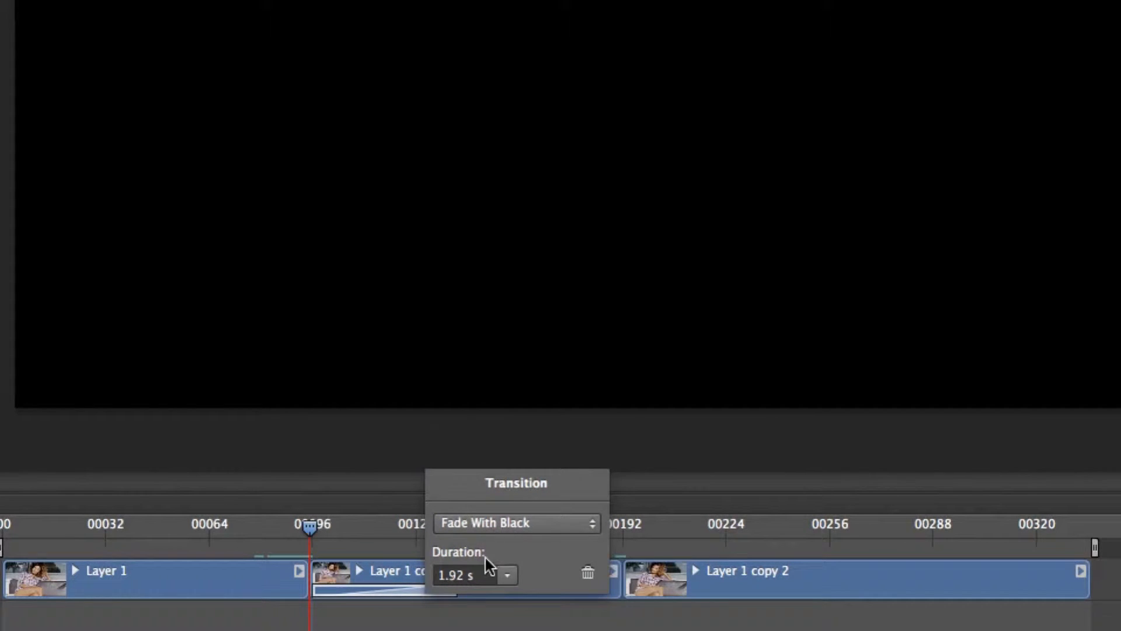
click(589, 577)
Step: Reorder the clips in Video Group 1 so they run Layer 1, Layer 1 copy 2, Layer 1 copy
key(Home)
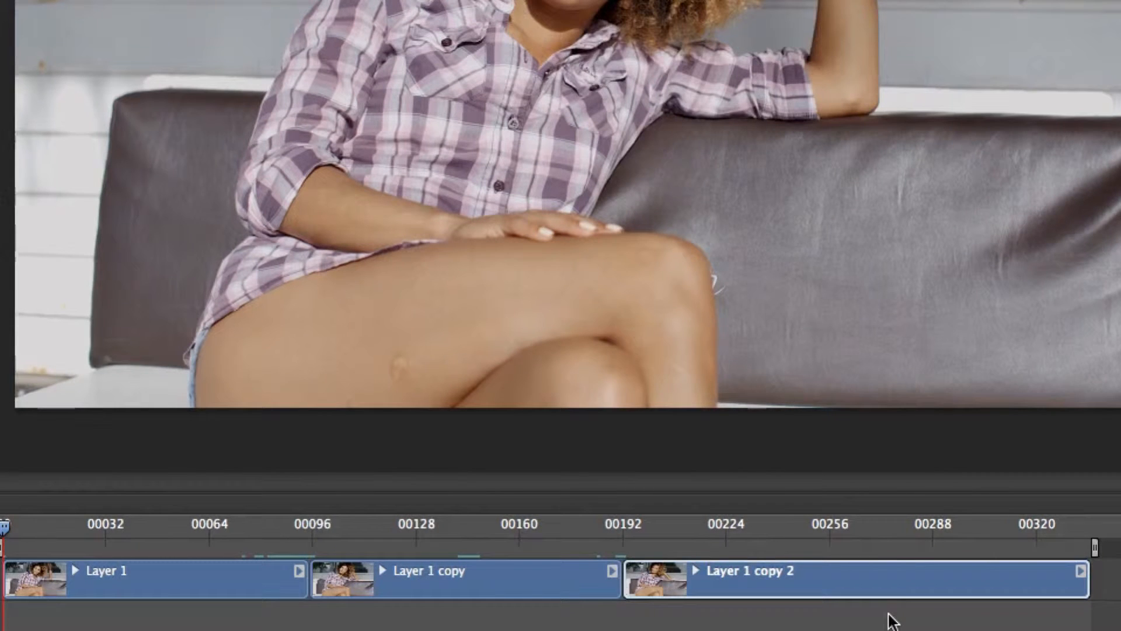
drag(831, 580, 941, 590)
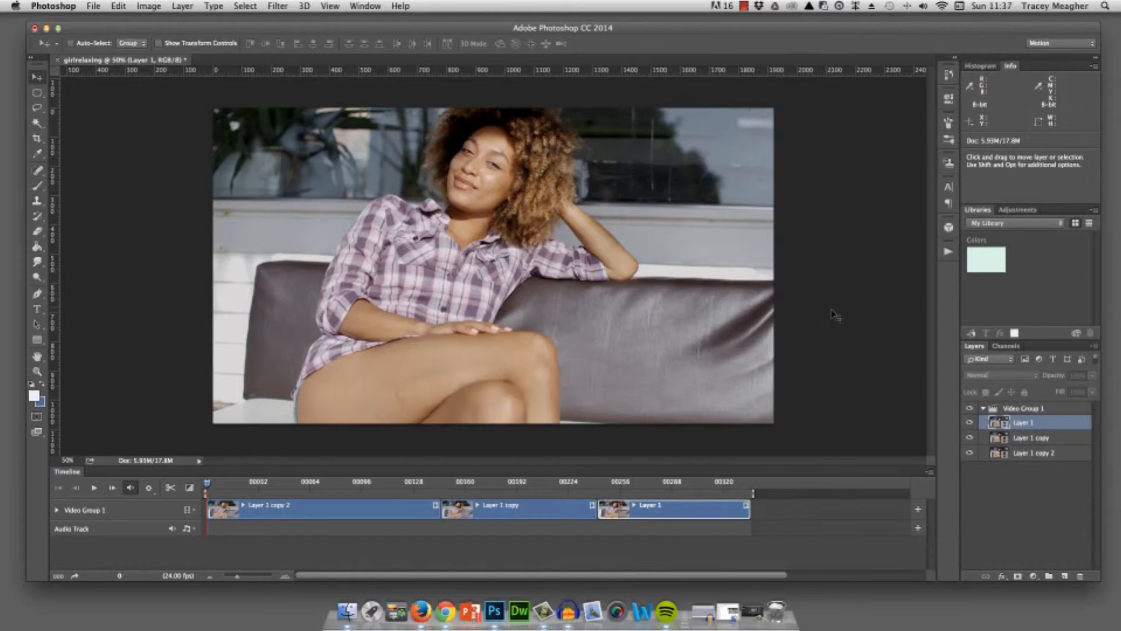
drag(1041, 423, 1051, 458)
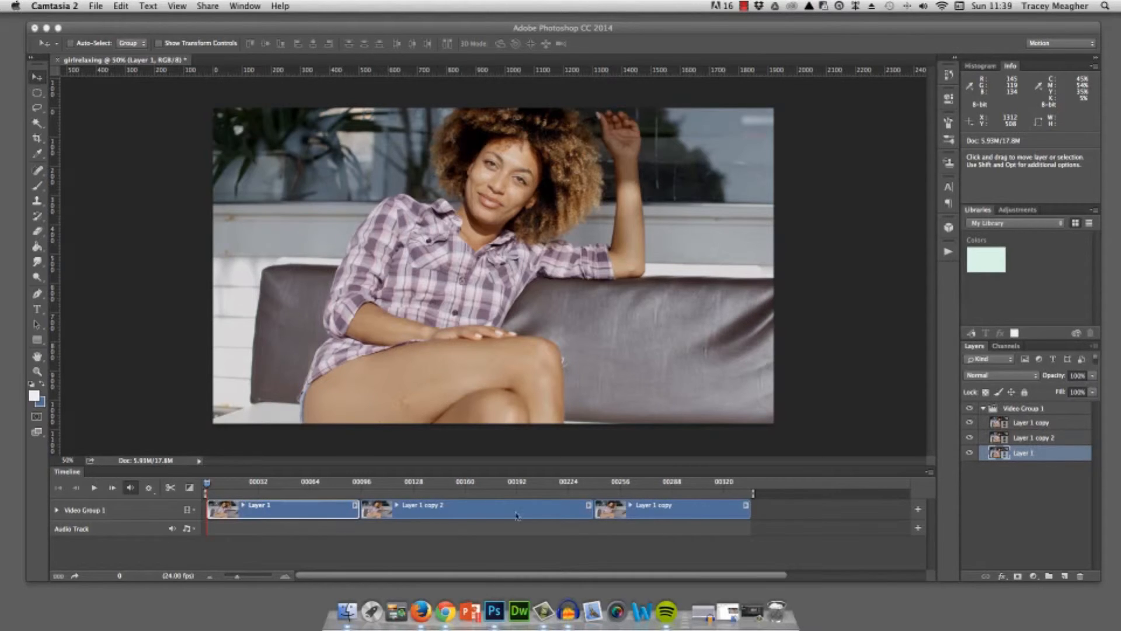
Step: Collapse Video Group 1 and make two duplicates of the video group
click(984, 410)
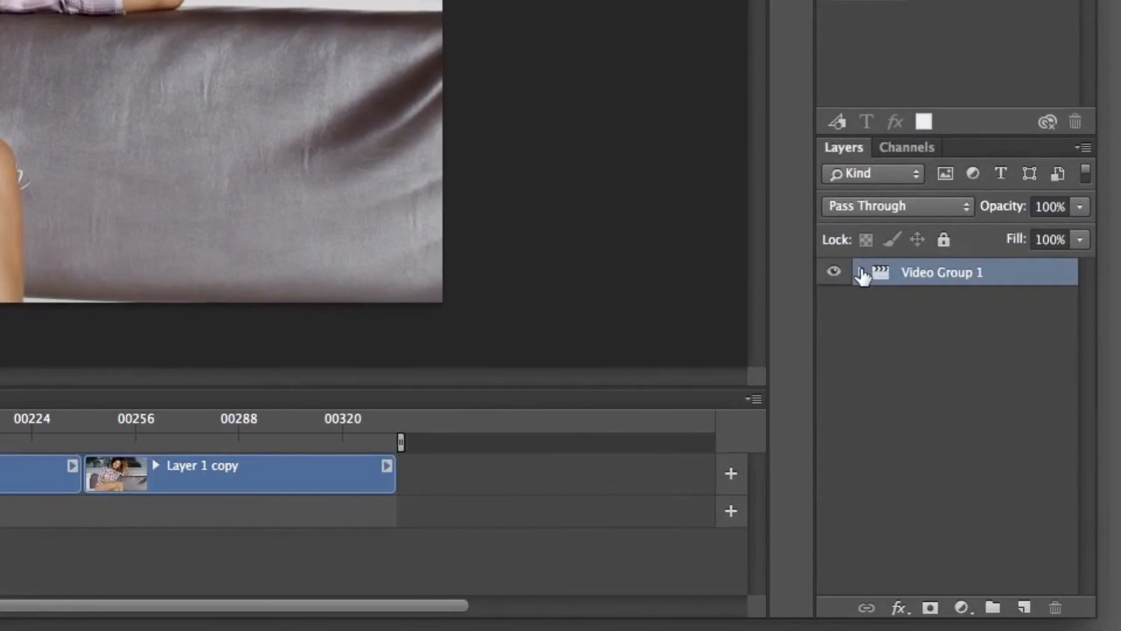
drag(1004, 275, 1025, 601)
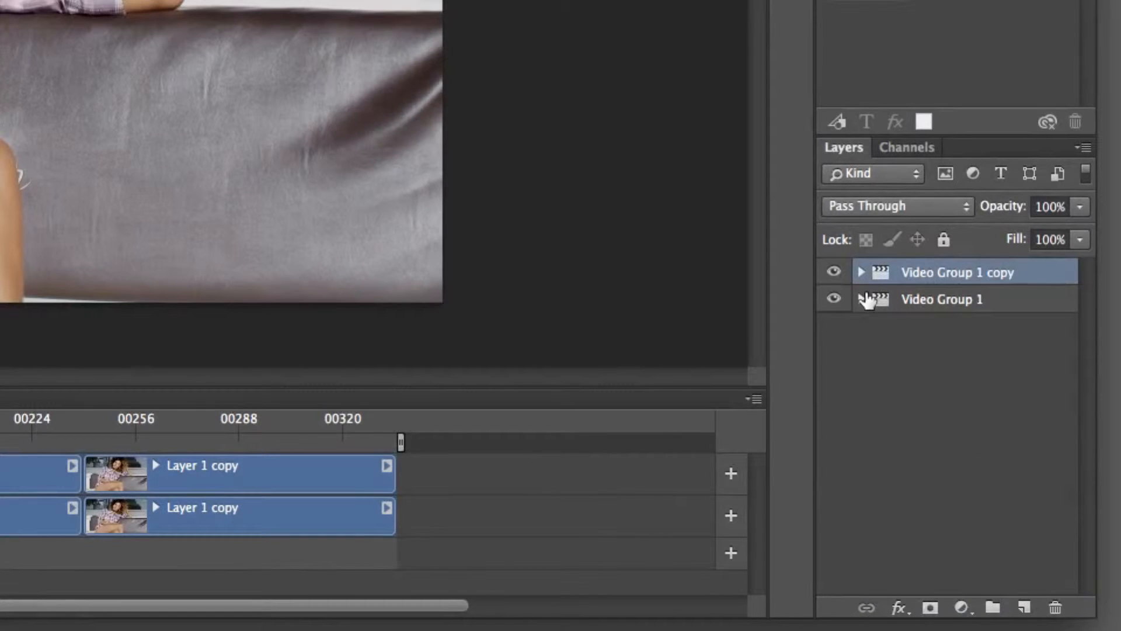
click(862, 300)
click(863, 302)
drag(905, 275, 1028, 599)
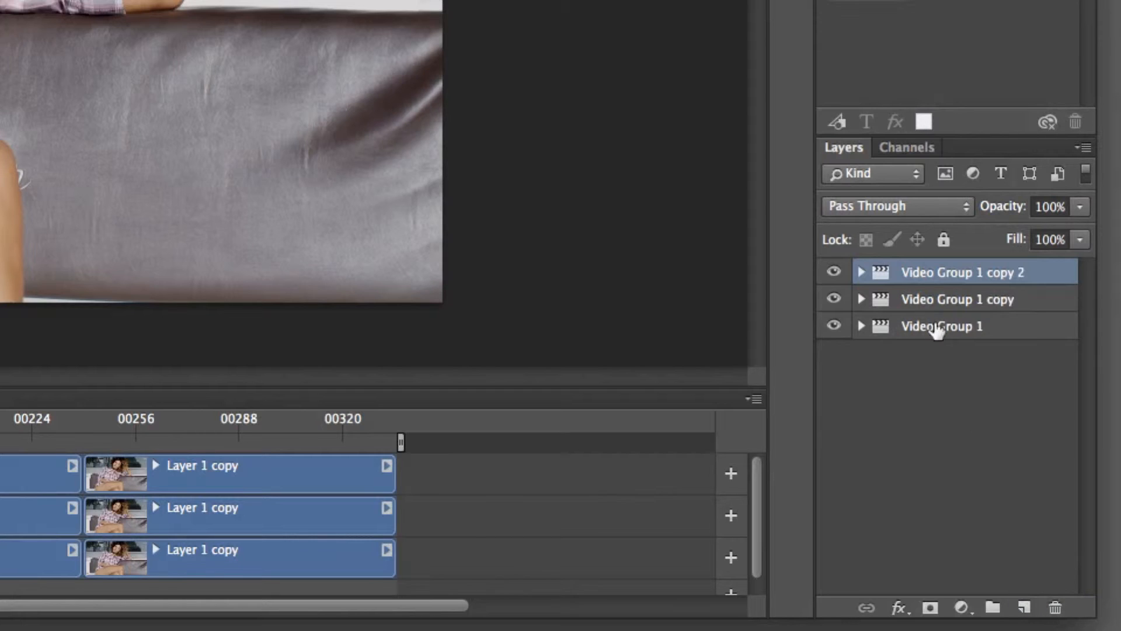
Step: Rename the first duplicated group as Video Group 2 and the second as Video Group 3
double_click(976, 300)
click(977, 300)
drag(976, 300, 1044, 271)
key(BackSpace)
text(2)
double_click(1001, 273)
key(BackSpace)
text(3)
key(Return)
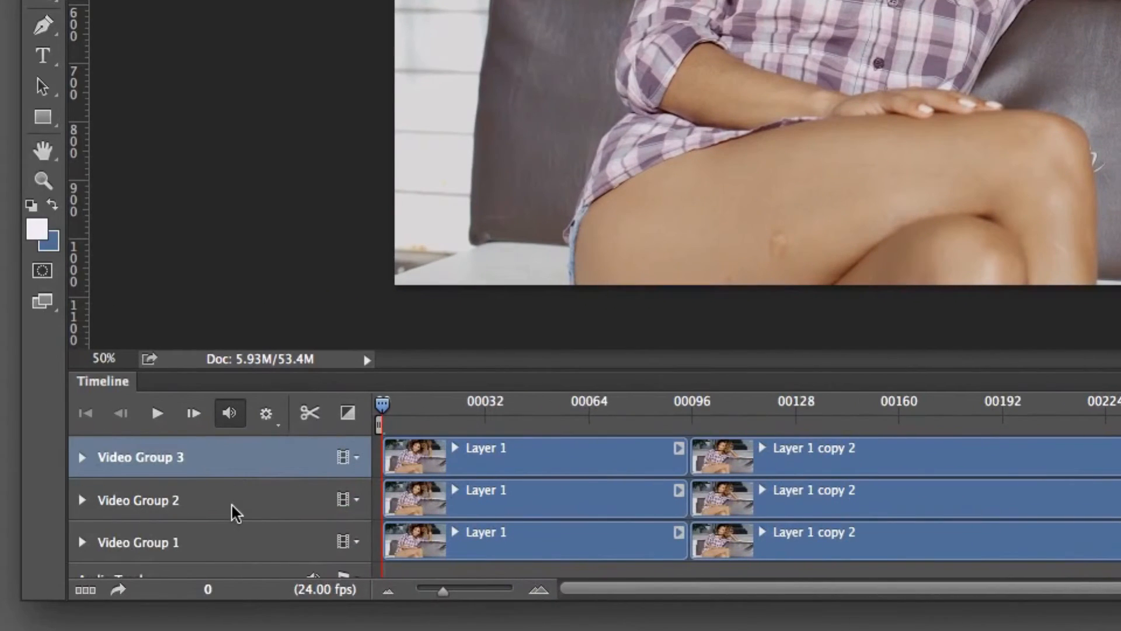
Step: Delete Layer 1 copy and Layer 1 copy 2 from Video Group 1
click(140, 541)
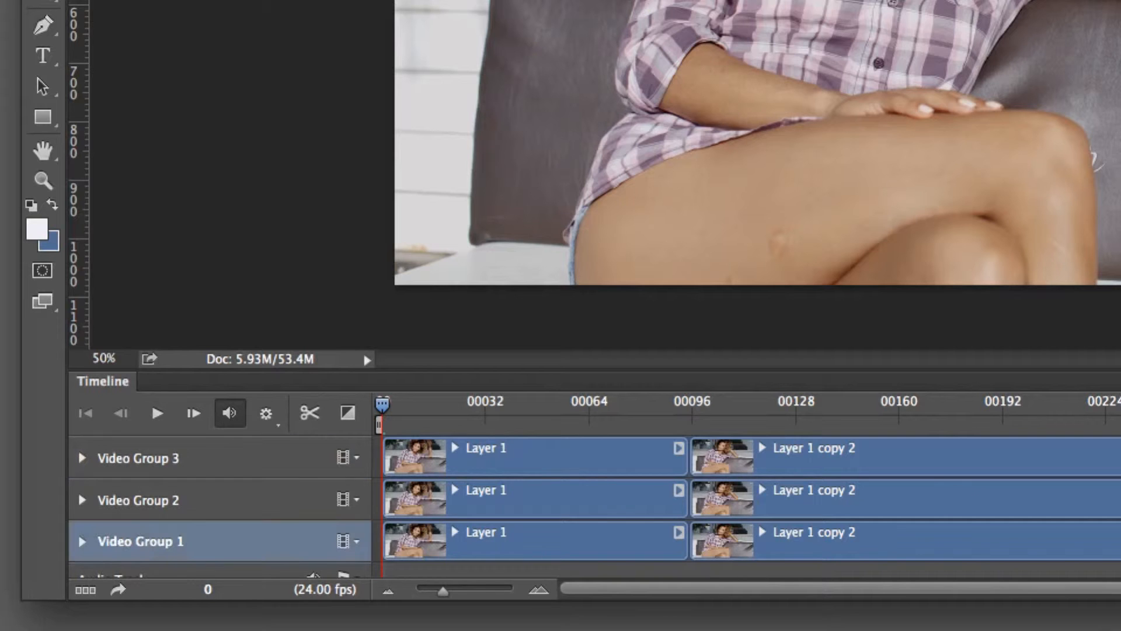
click(1080, 346)
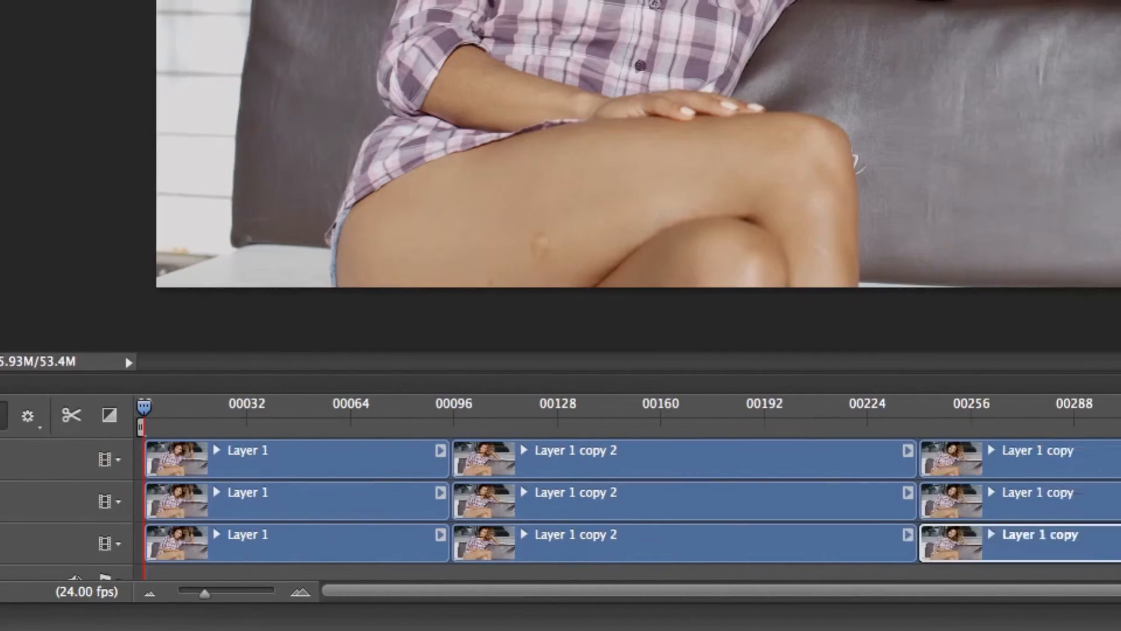
shift+click(1110, 379)
drag(1056, 377, 1058, 599)
Step: Expand Video Group 2 and delete Layer 1 copy and Layer 1 from it
click(866, 294)
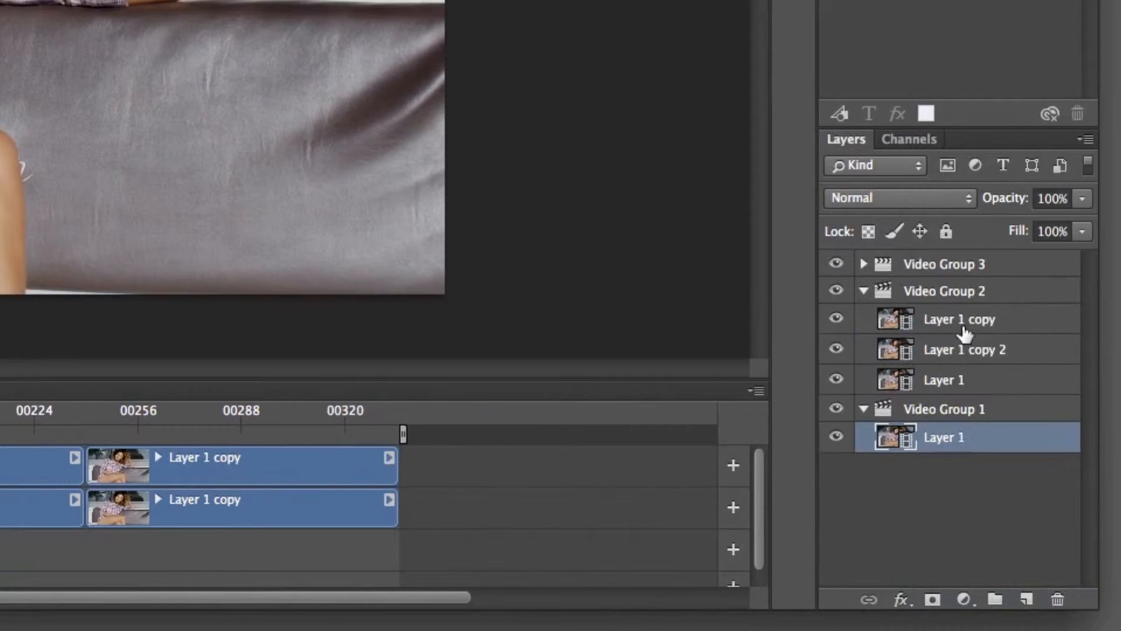
click(961, 325)
ctrl+click(963, 378)
drag(964, 378, 1058, 599)
Step: Expand Video Group 3 and delete Layer 1 copy 2 and Layer 1 from it
click(864, 264)
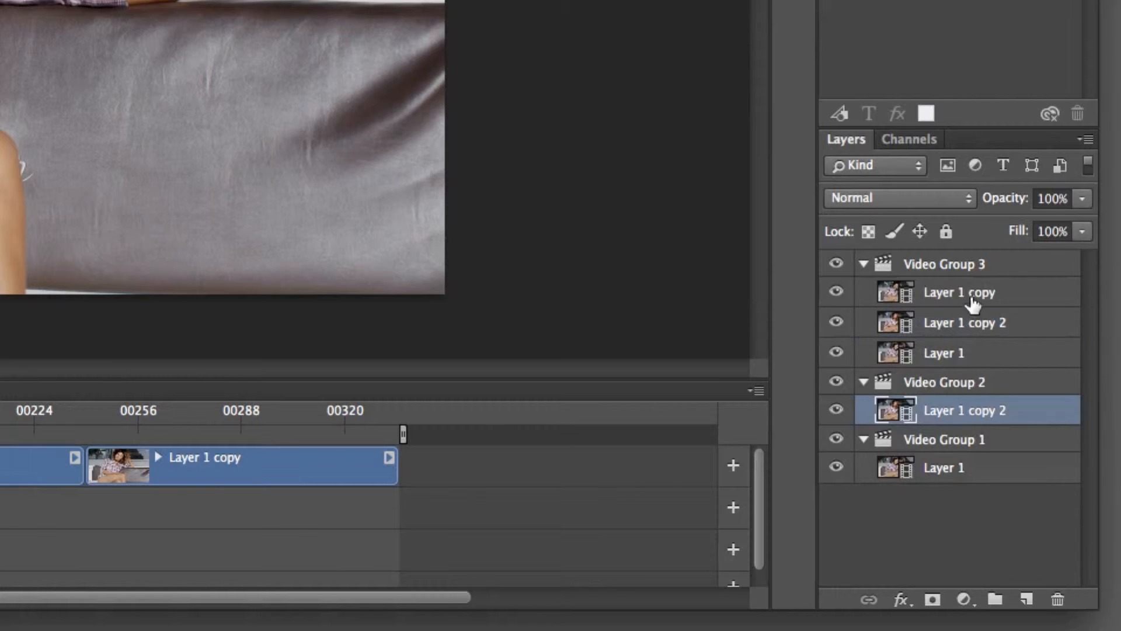
click(961, 321)
ctrl+click(972, 350)
drag(971, 351, 1058, 599)
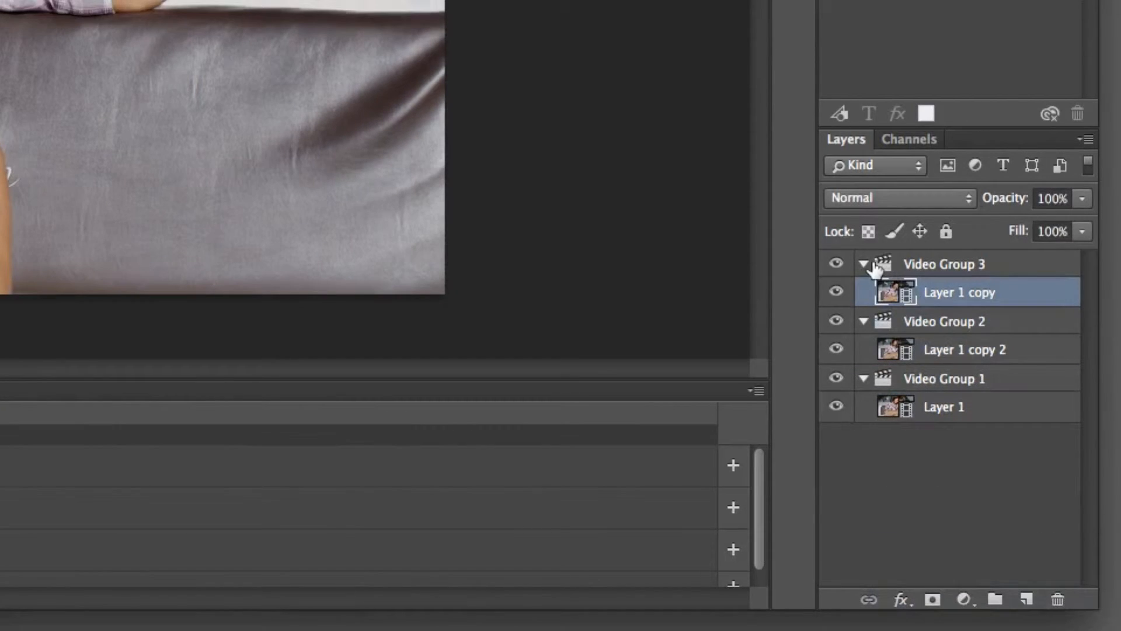
Step: Rename the remaining clip in Video Group 3 as Layer 3 and the one in Video Group 2 as Layer 2
double_click(983, 293)
click(961, 292)
drag(961, 292, 1013, 294)
text(3)
key(Return)
double_click(992, 349)
drag(961, 350, 1013, 349)
text(3)
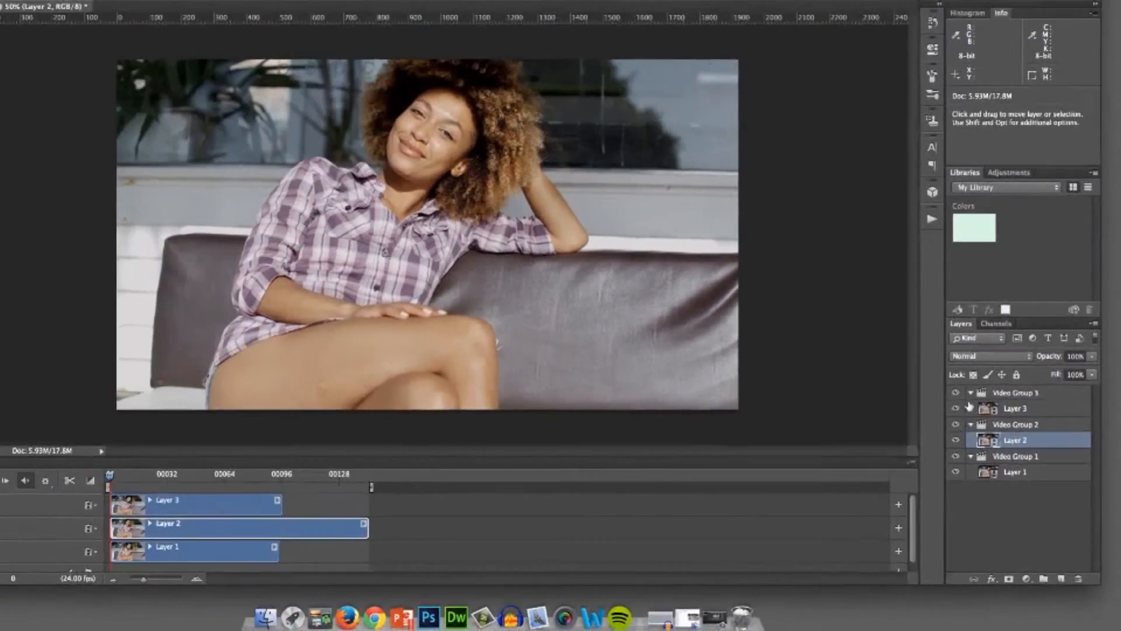
click(870, 267)
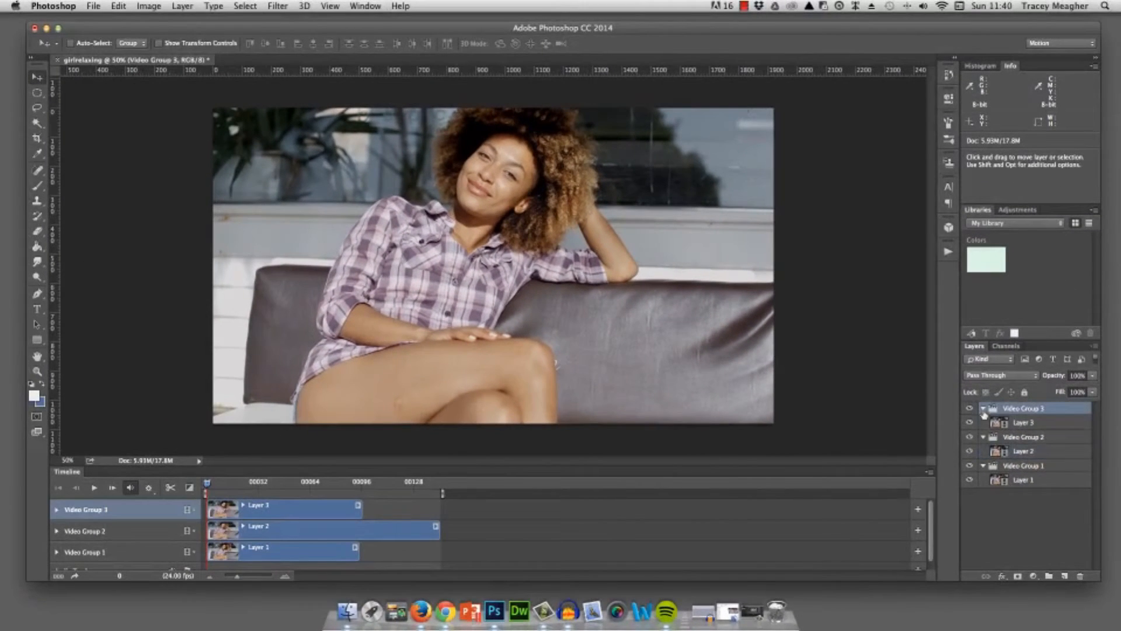
Step: Collapse Video Group 3, Video Group 2 and Video Group 1 in the layer list
click(983, 408)
click(983, 422)
click(984, 436)
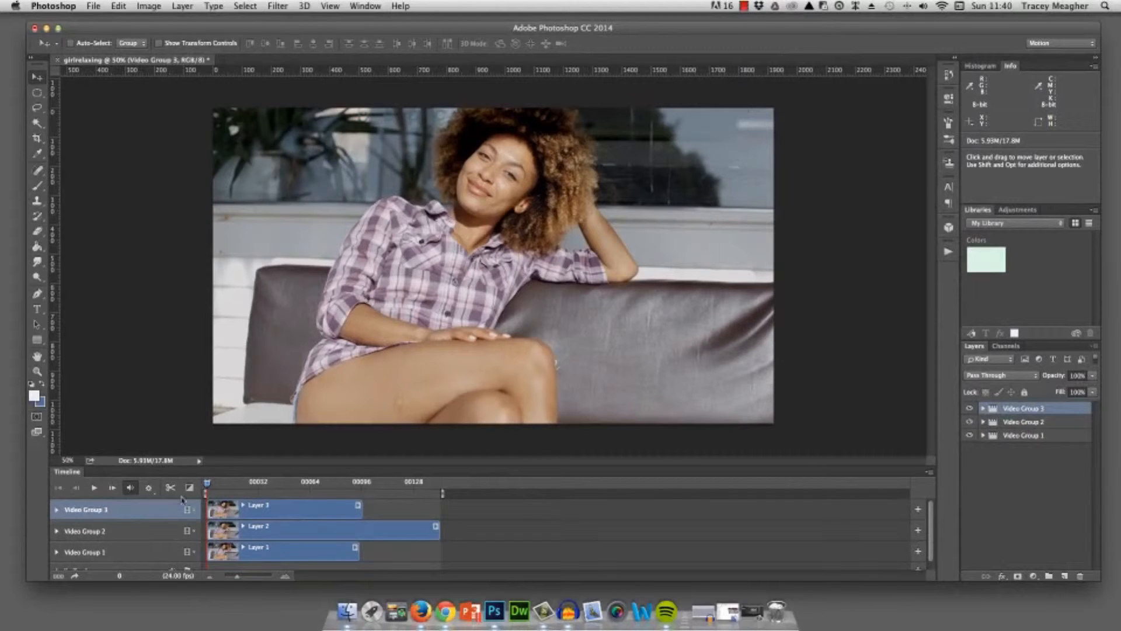
Step: Shift the Layer 3 clip forward to overlap the end of Layer 2, and start the Layer 1 clip where Layer 2 ends
click(278, 509)
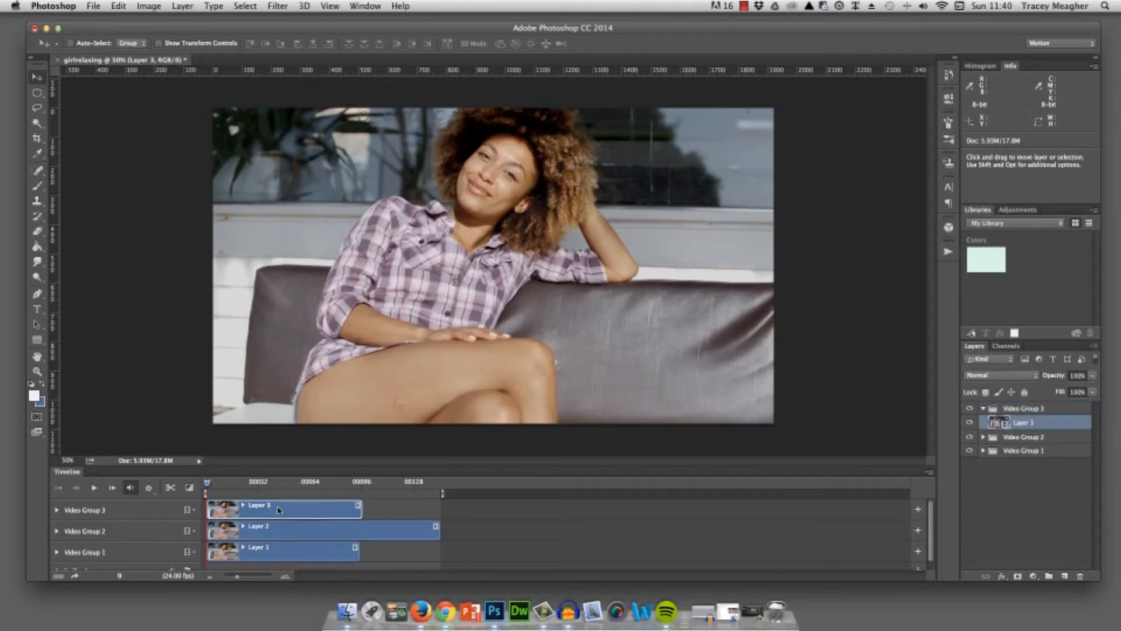
drag(259, 514, 400, 515)
drag(287, 551, 522, 553)
drag(433, 514, 402, 514)
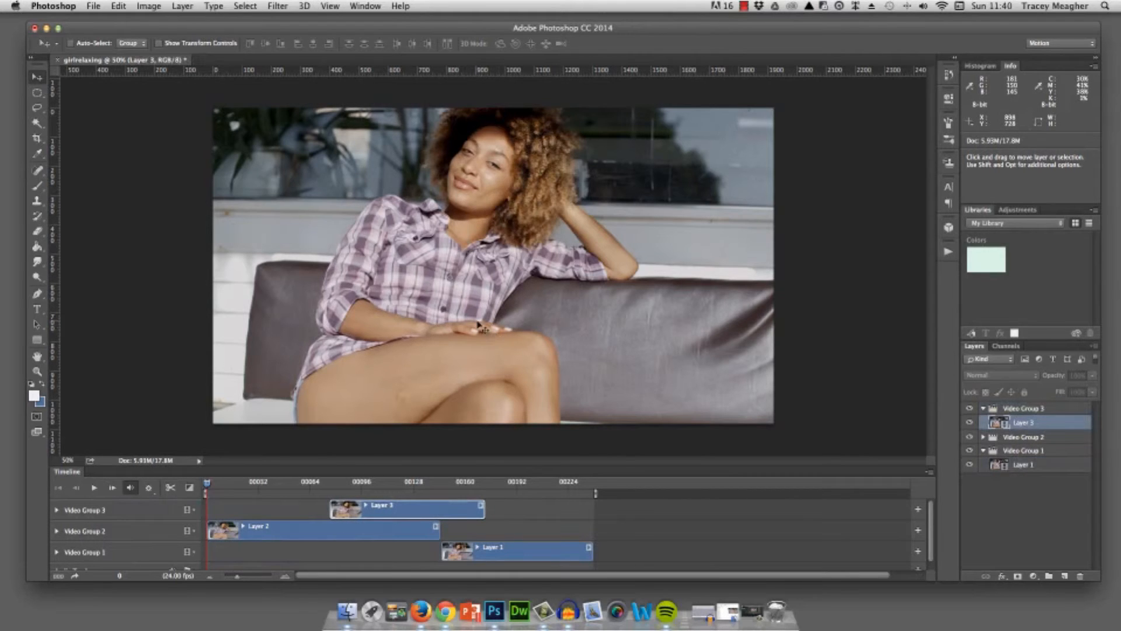
Step: Convert Layer 2 to a smart object and scale it to about 56% in the upper-left corner of the canvas
click(254, 531)
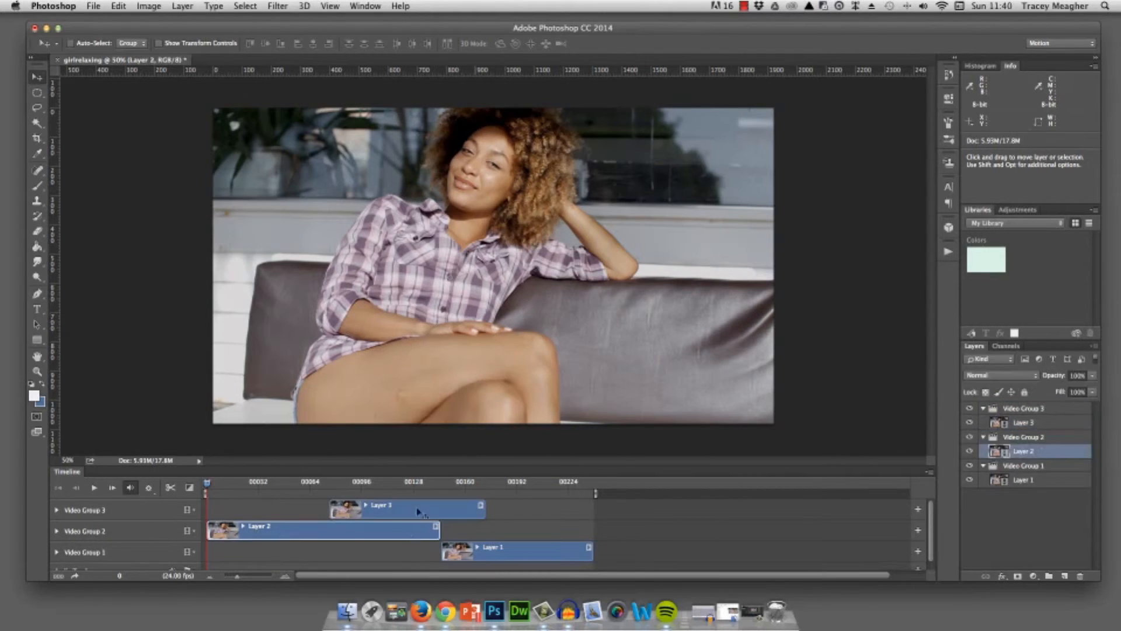
key(super+t)
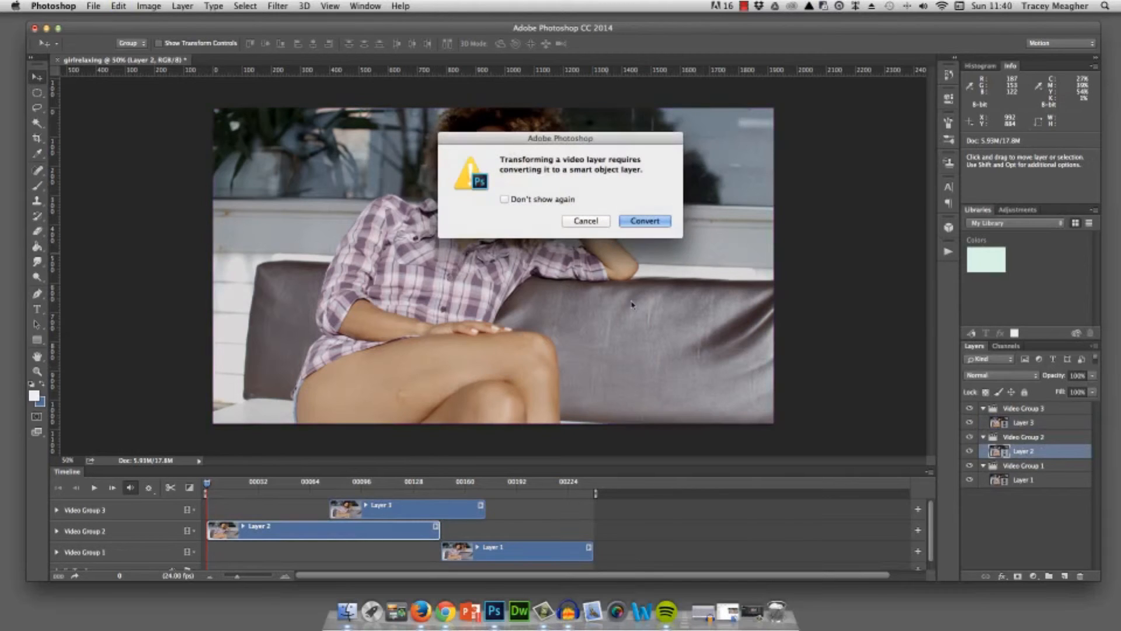
click(644, 221)
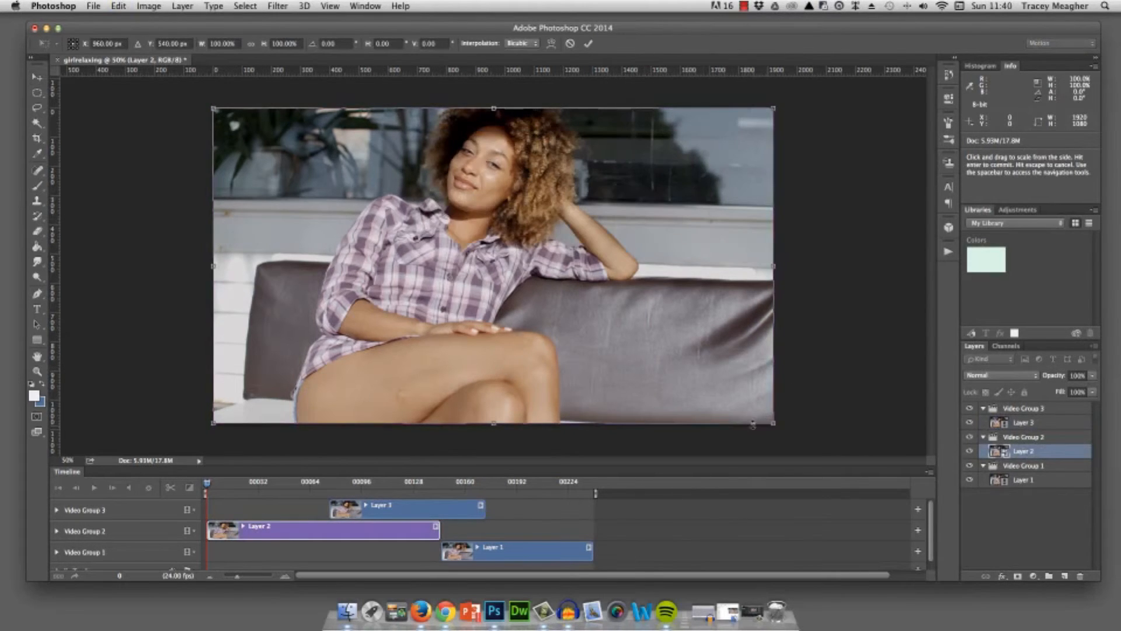
drag(682, 379, 526, 291)
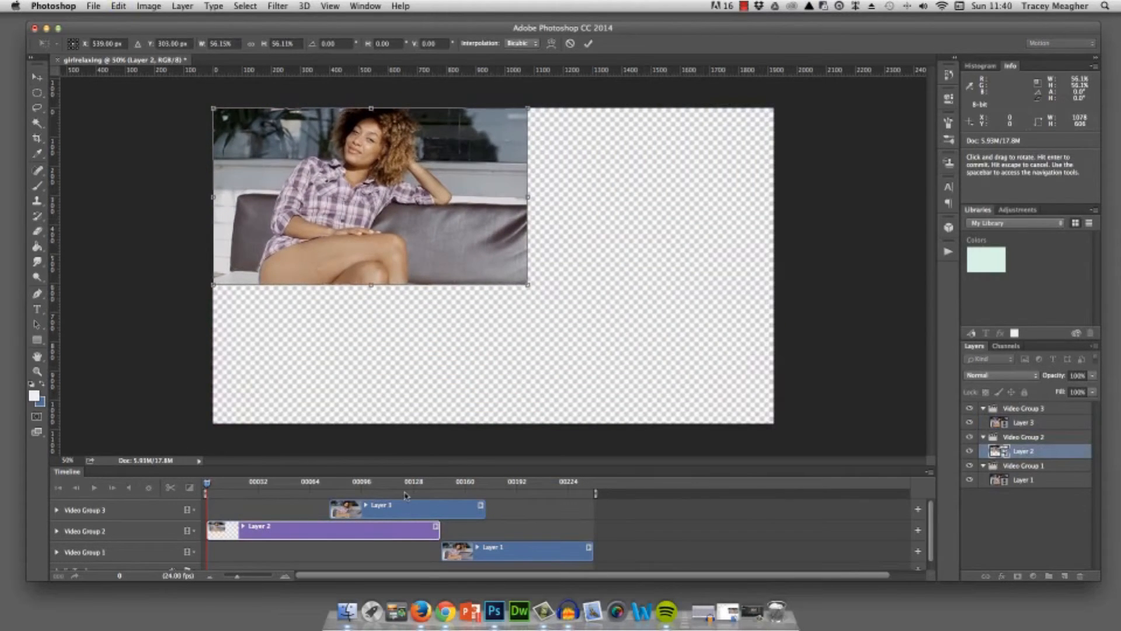
key(Return)
Step: Move the Layer 3 clip back to the start of the timeline and convert it to a smart object for transforming
drag(417, 517, 294, 516)
key(super+t)
key(Return)
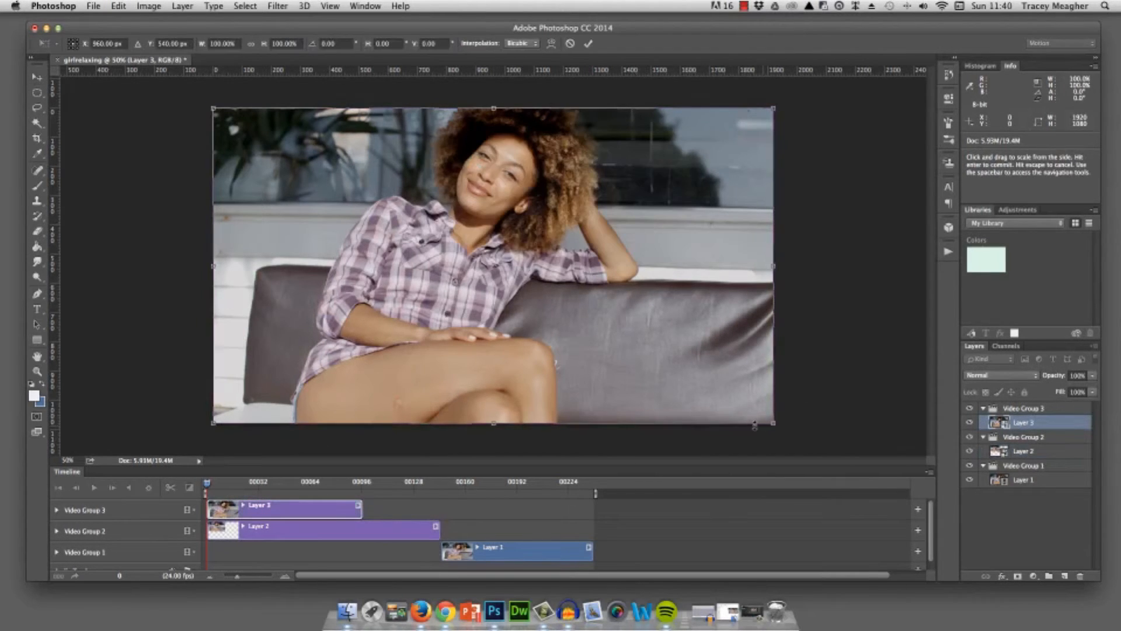
Step: Scale Layer 3 to about 68% and place it in the lower-right corner of the canvas
drag(770, 425, 593, 322)
drag(450, 181, 629, 282)
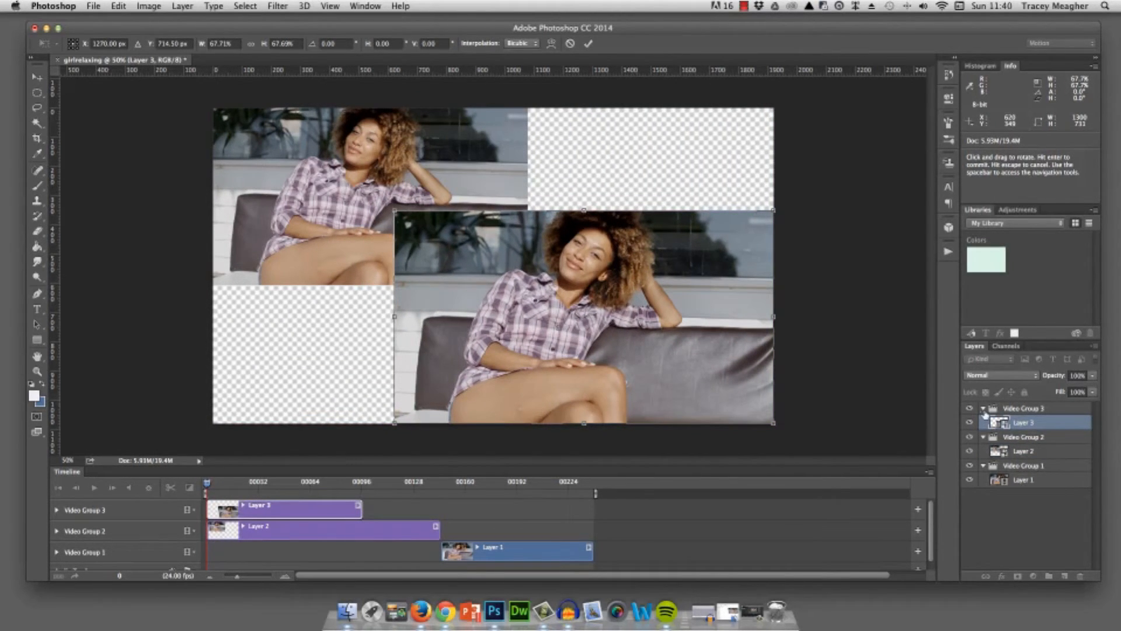
key(Return)
Step: Move the Layer 1 clip back to the timeline start and shrink Layer 3 further, keeping it in the canvas's lower-right corner
drag(512, 544, 291, 555)
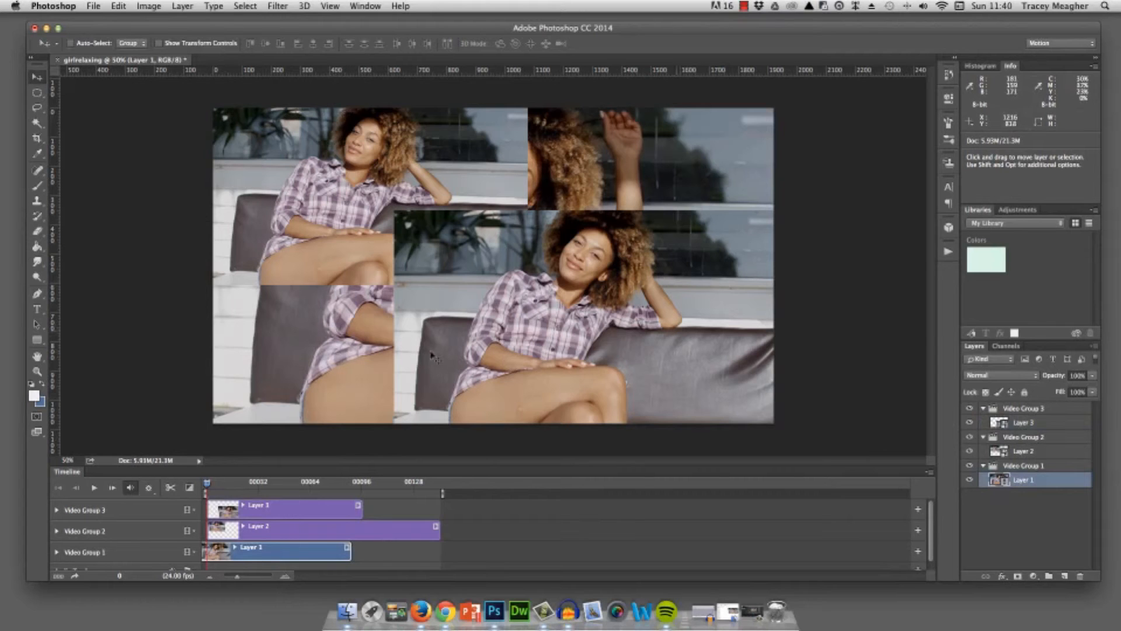
click(326, 517)
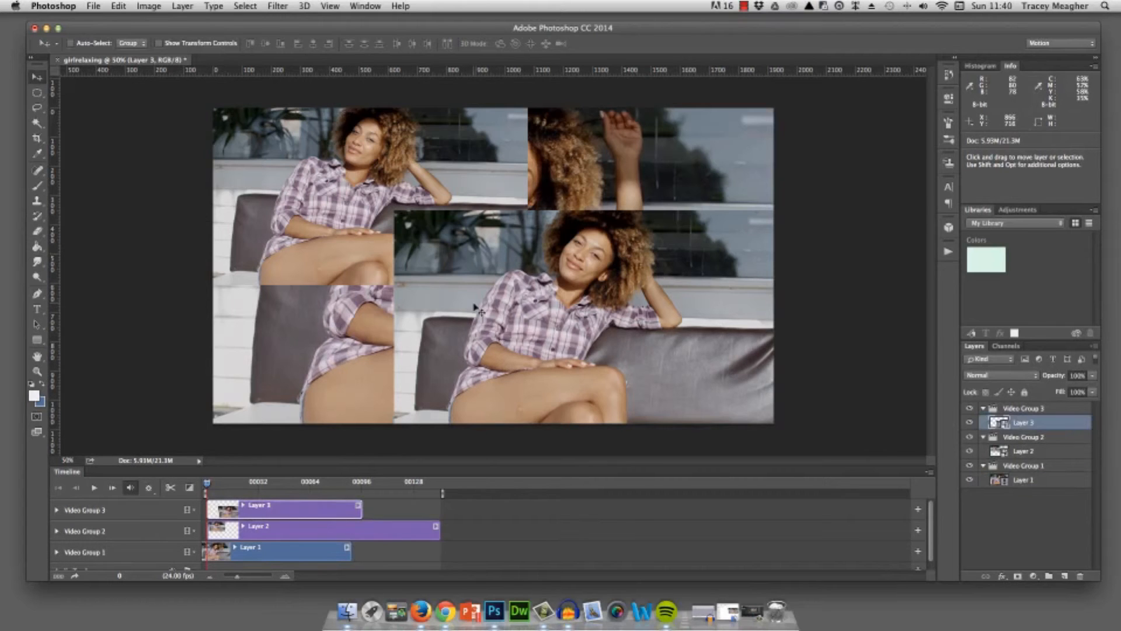
key(super+t)
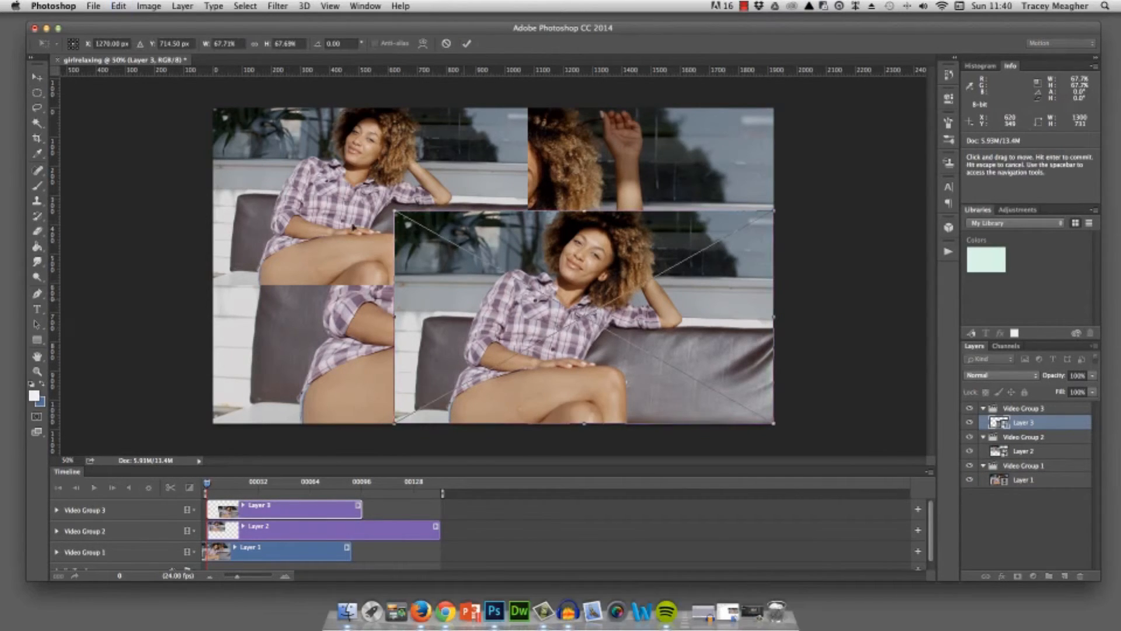
drag(408, 226, 482, 268)
key(Return)
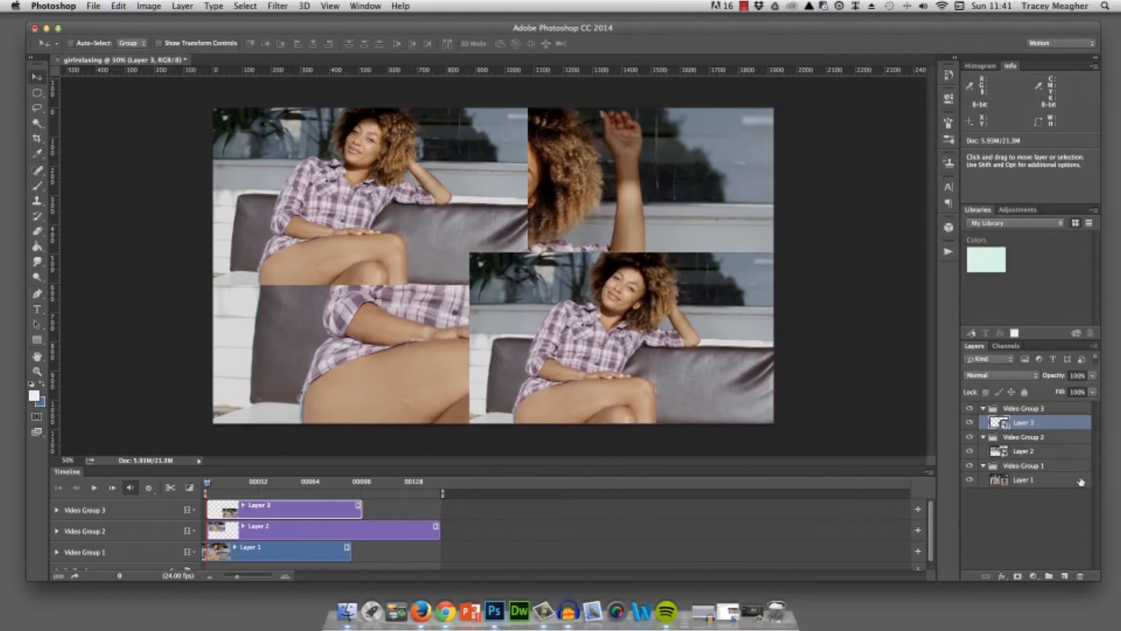
Step: Play the three overlapping clips from the start of the timeline and stop playback partway through
click(94, 488)
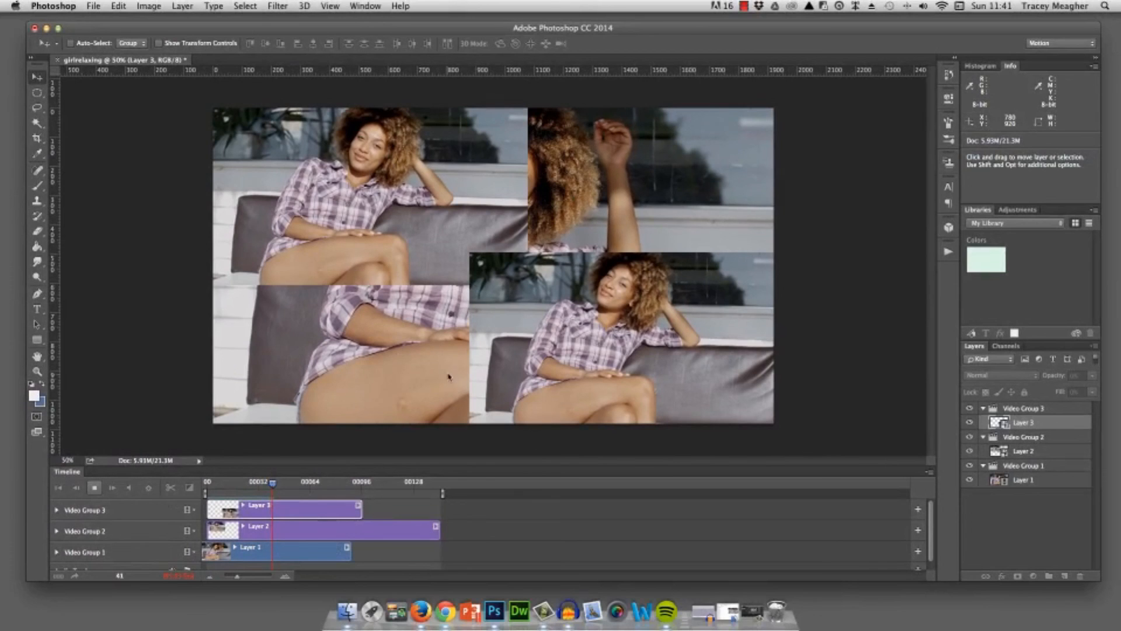
click(611, 510)
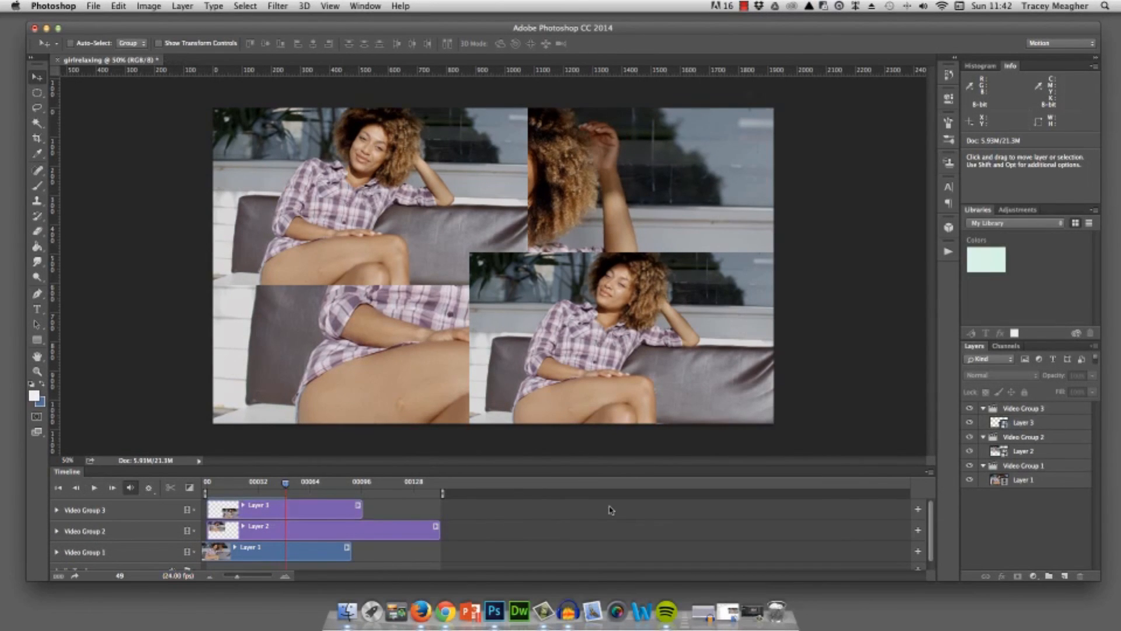